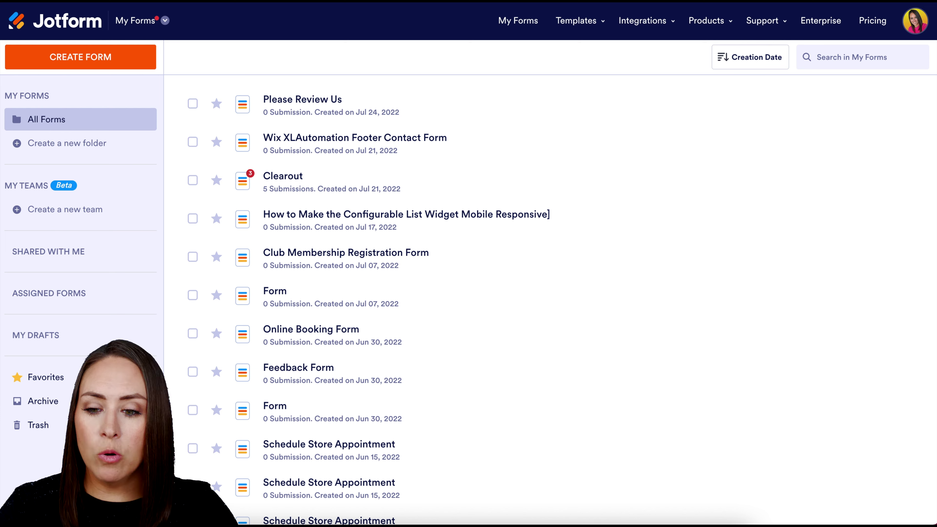
# Go to the list of apps and start creating a new app from a template.
pyautogui.click(161, 21)
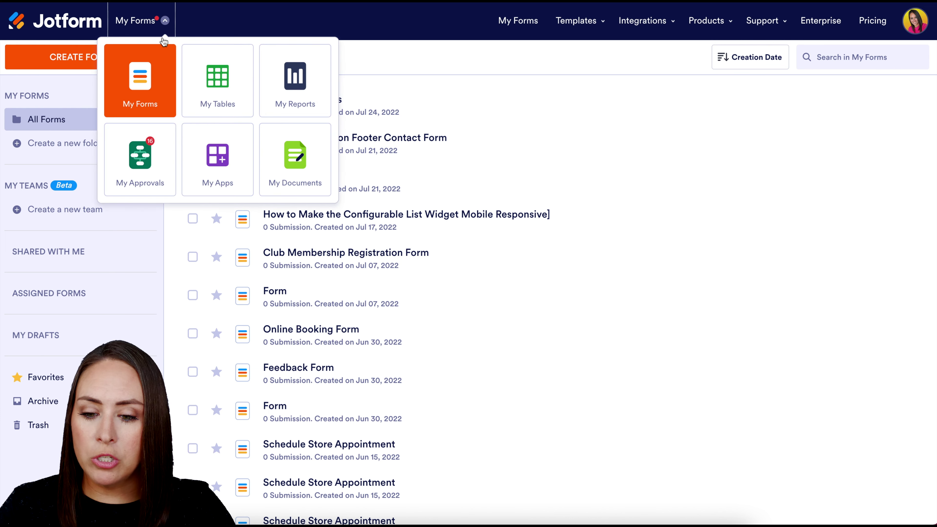
pyautogui.click(220, 155)
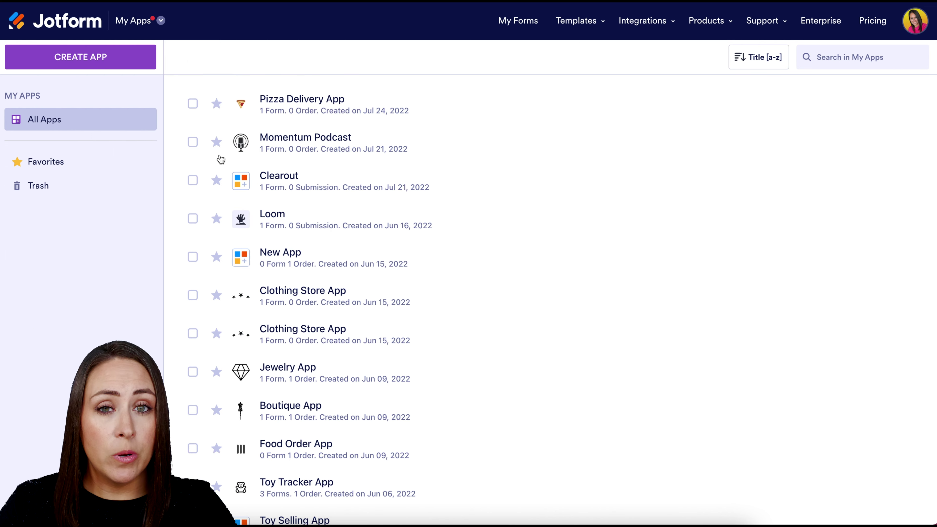
pyautogui.click(110, 59)
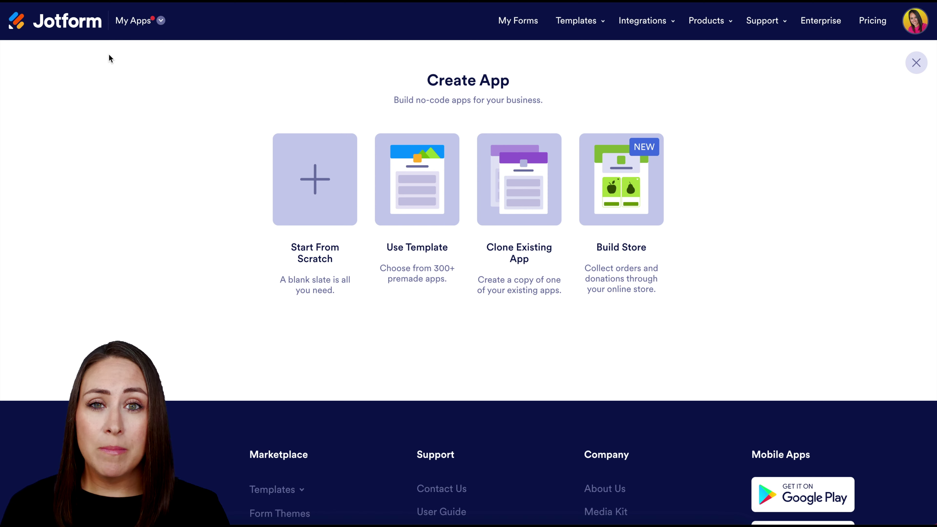
pyautogui.click(421, 187)
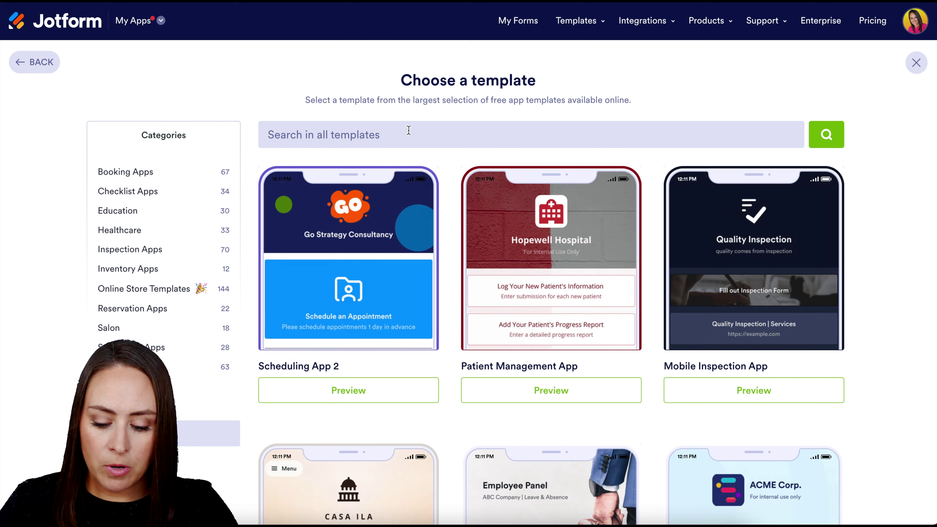
# Search the app templates for "calorie", preview the Calorie Counter App and use it as the template.
pyautogui.click(408, 133)
pyautogui.write('calorie')
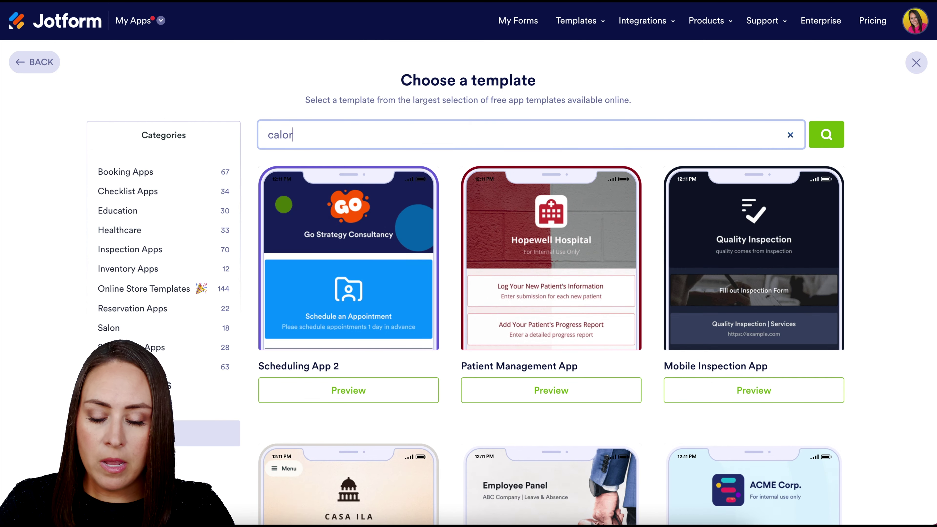
pyautogui.click(826, 144)
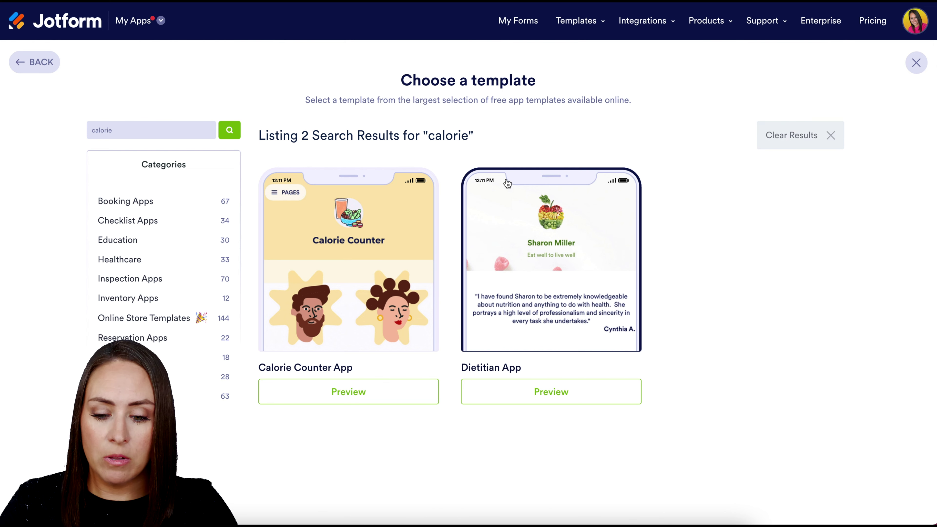
pyautogui.click(350, 252)
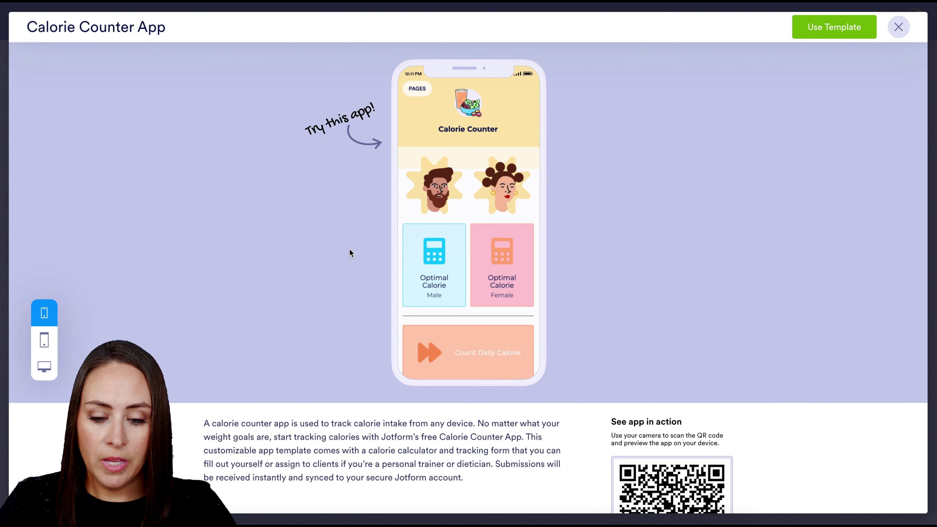
pyautogui.scroll(-2, 458, 287)
pyautogui.scroll(2, 460, 287)
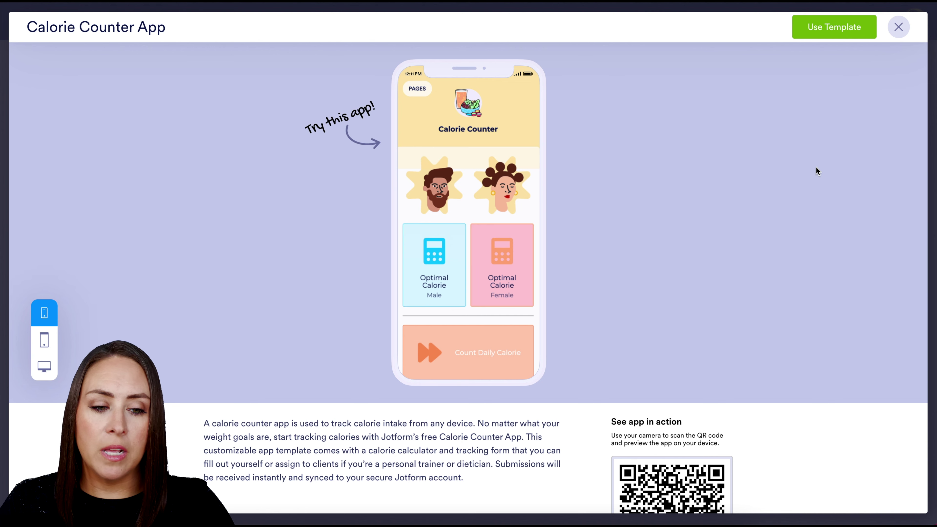
pyautogui.click(847, 30)
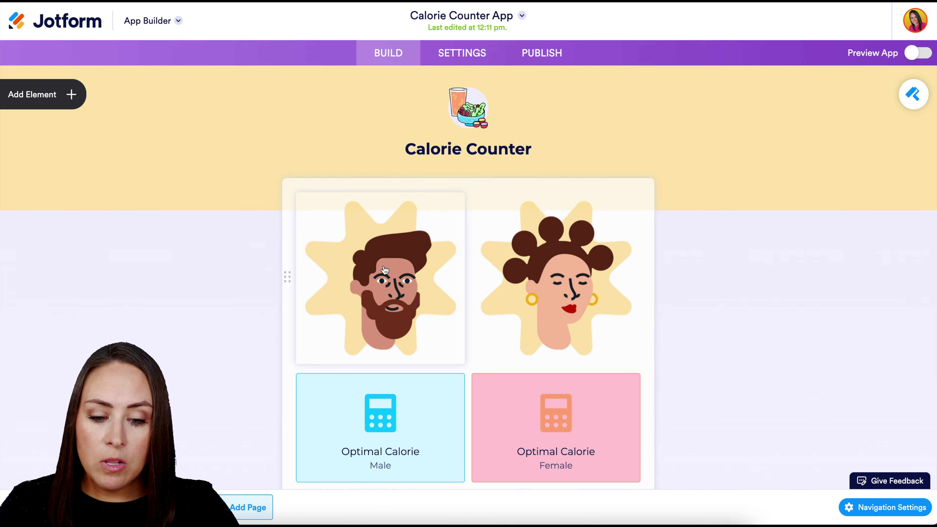
# Open the form linked to the female Optimal Calorie element for editing and review its fields through to the end.
pyautogui.scroll(-3, 382, 297)
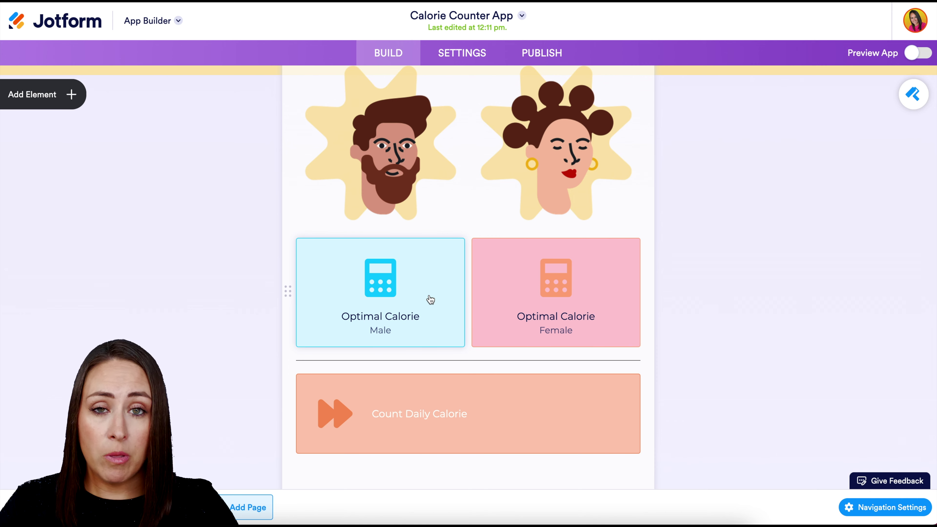
pyautogui.click(562, 288)
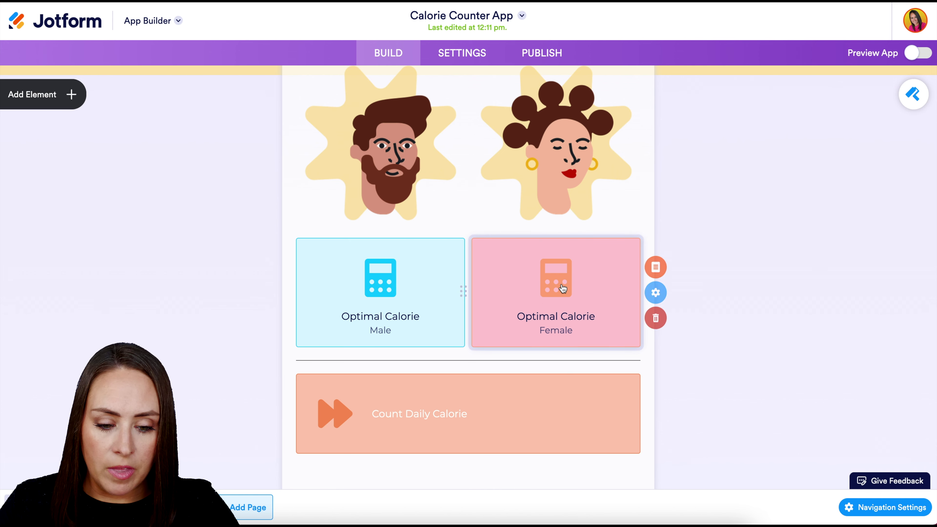
pyautogui.click(662, 272)
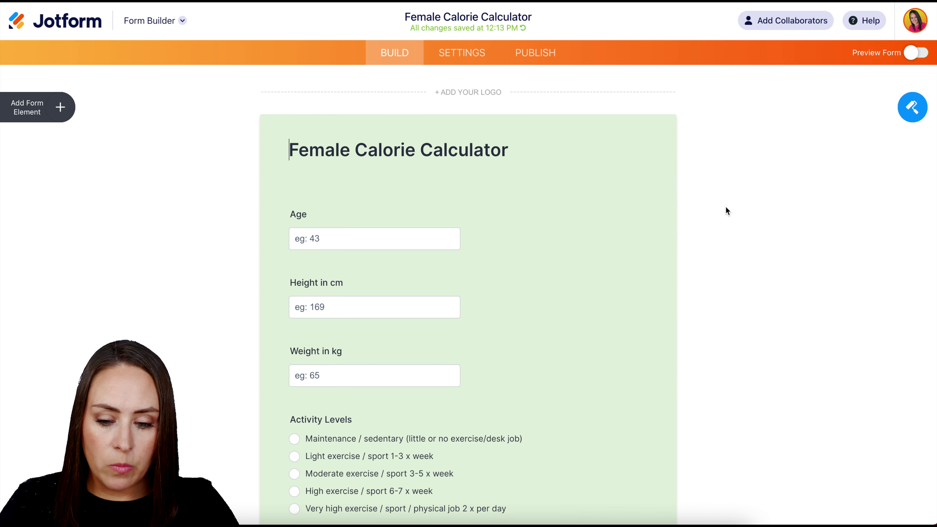
pyautogui.scroll(-1, 726, 207)
pyautogui.scroll(-5, 726, 207)
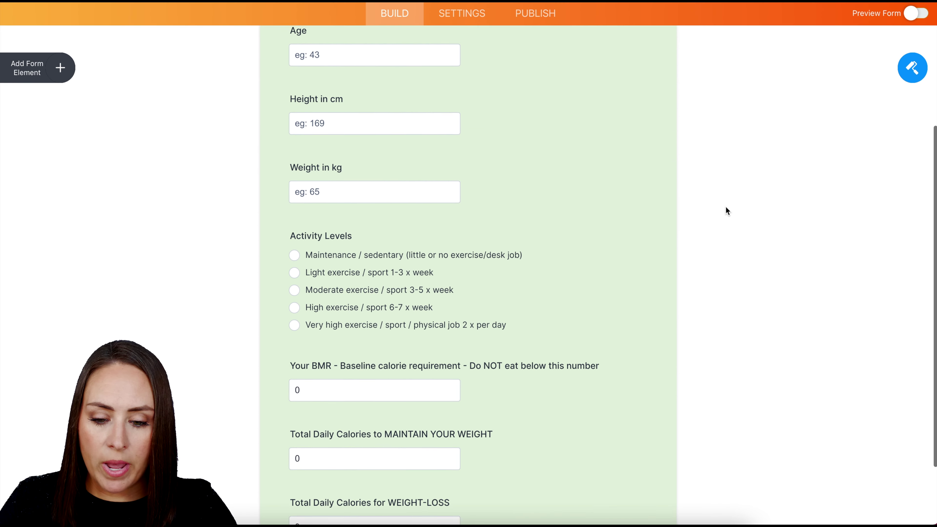
pyautogui.scroll(-1, 726, 211)
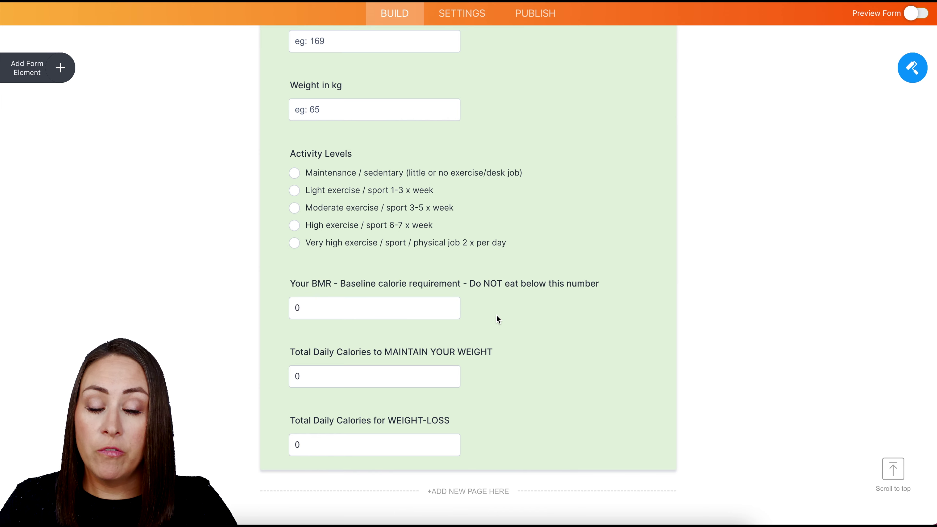
pyautogui.scroll(7, 496, 315)
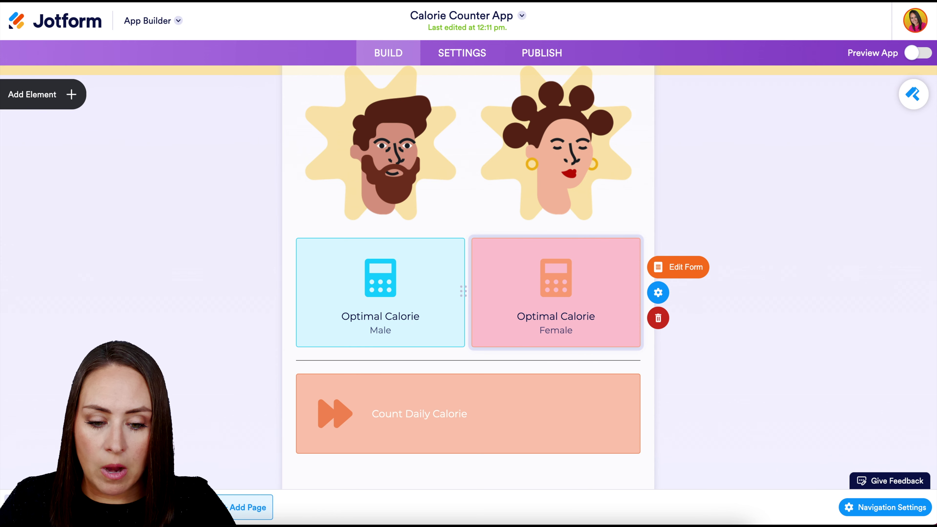
# Open the form linked to the Count Daily Calorie element and review its personal details, meal and snack sections.
pyautogui.scroll(-3, 747, 287)
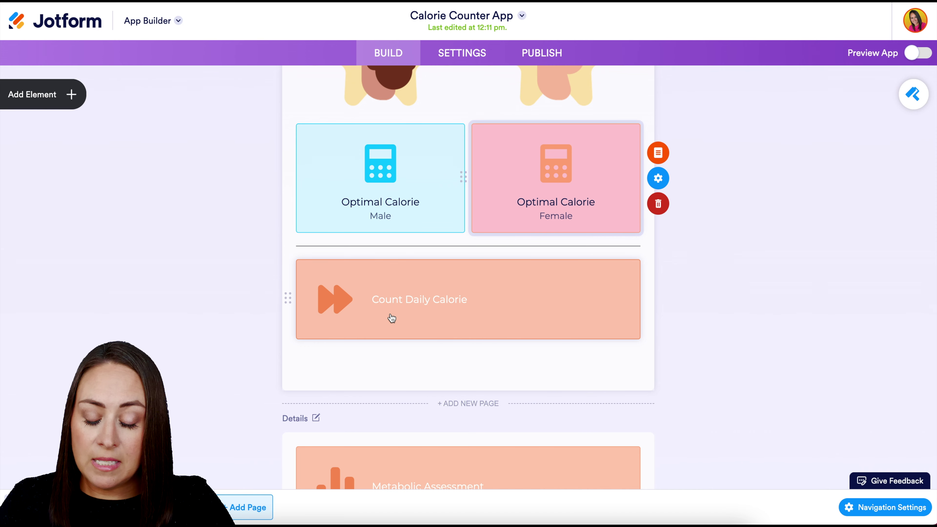
pyautogui.click(392, 318)
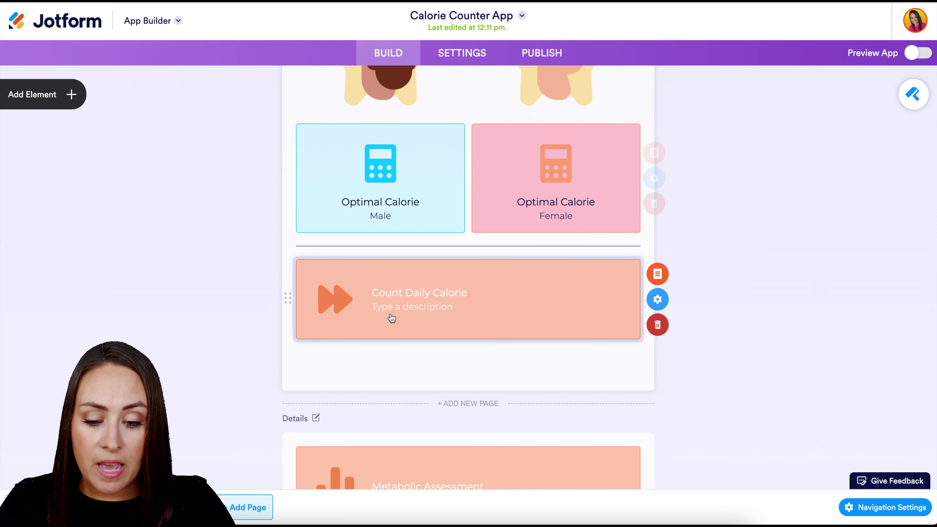
pyautogui.click(654, 272)
pyautogui.scroll(-2, 735, 270)
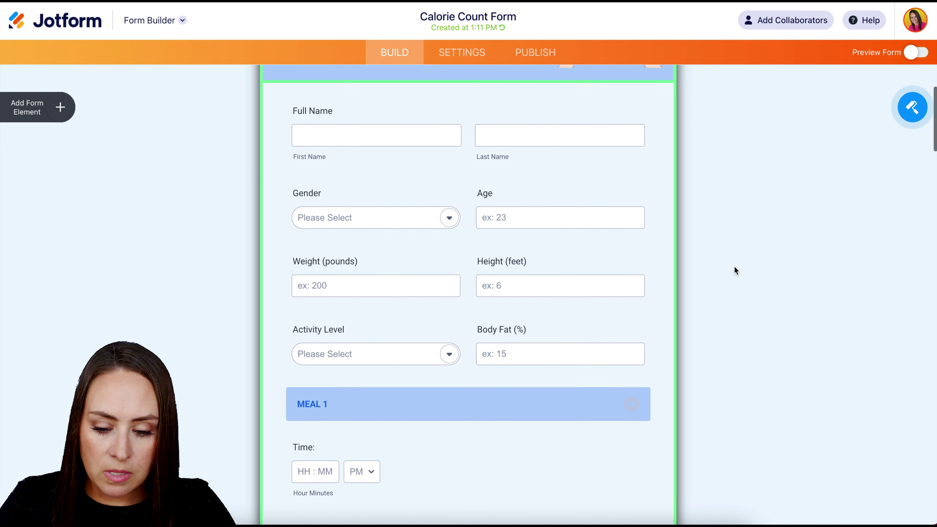
pyautogui.scroll(-8, 735, 267)
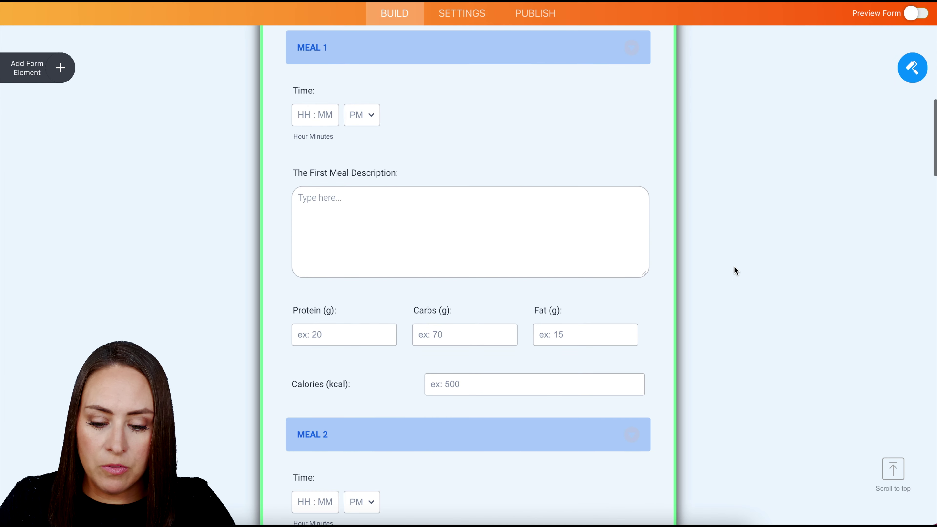
pyautogui.scroll(-11, 734, 267)
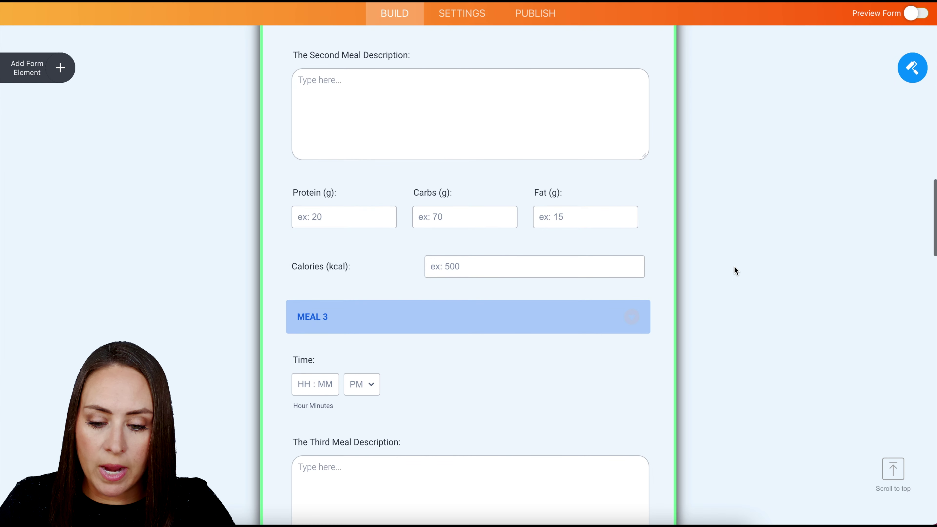
pyautogui.scroll(-11, 735, 267)
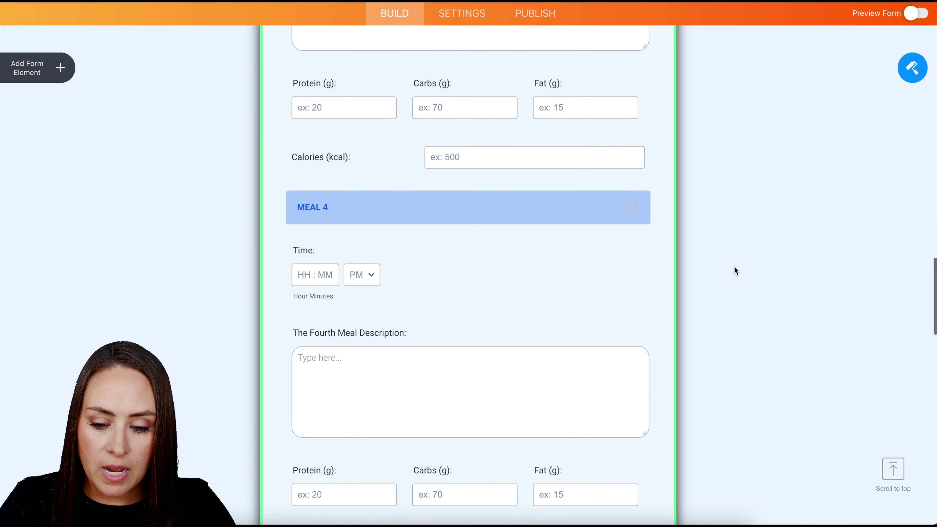
pyautogui.scroll(-6, 735, 266)
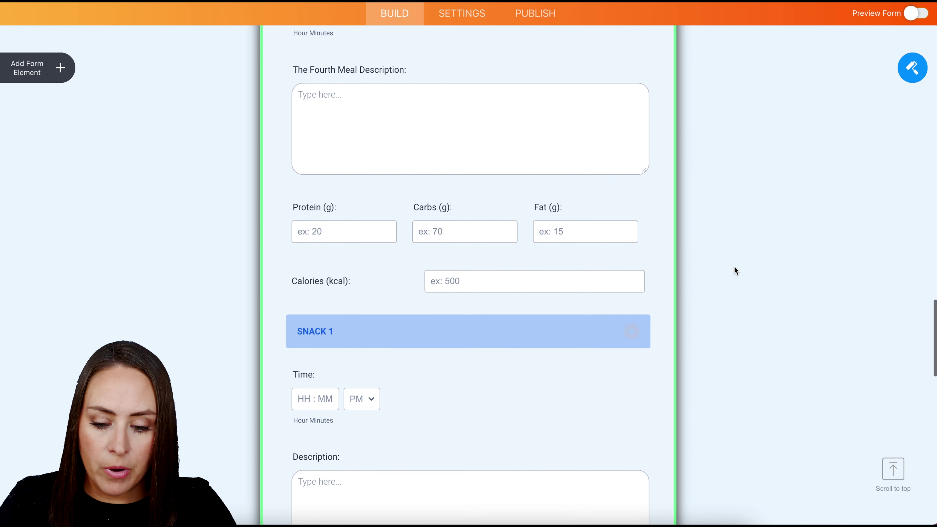
pyautogui.scroll(-10, 734, 270)
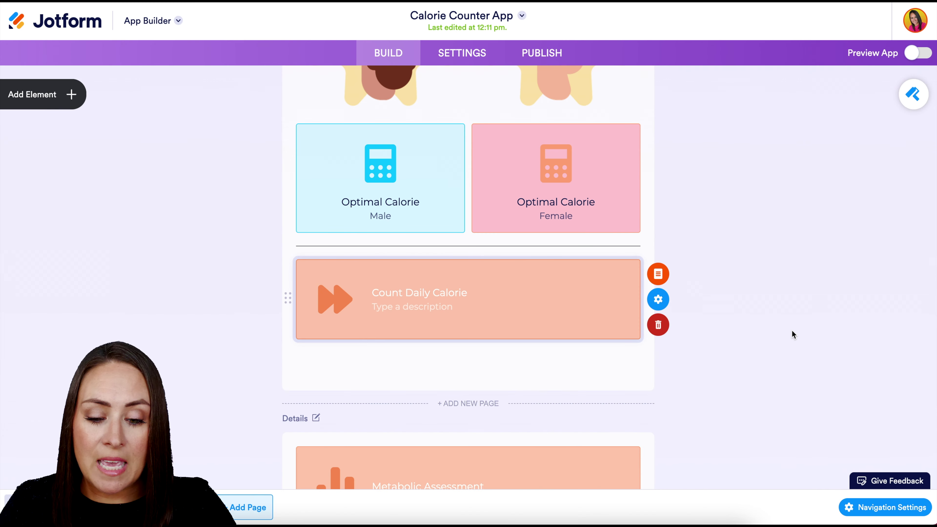
# Open the form linked to Metabolic Assessment on the Details page and look through its health questions.
pyautogui.scroll(-4, 793, 333)
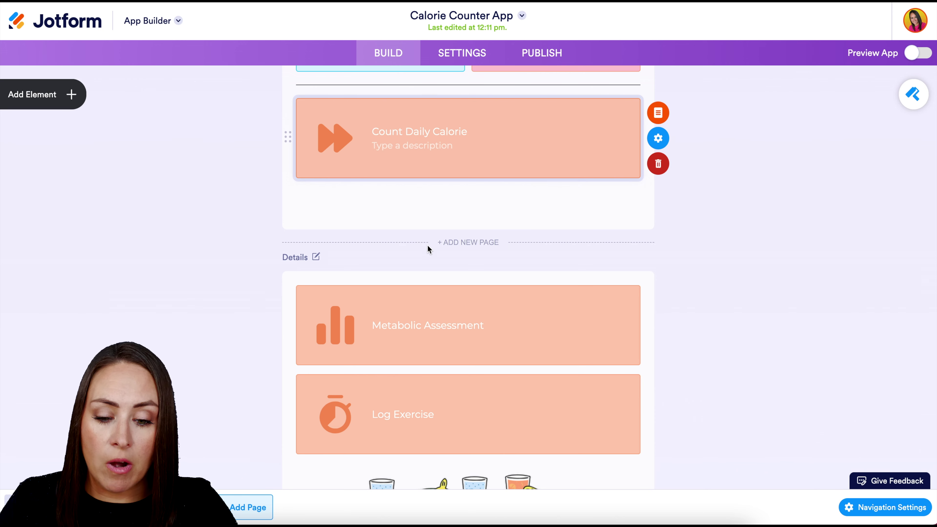
pyautogui.scroll(-2, 686, 322)
pyautogui.scroll(-2, 686, 327)
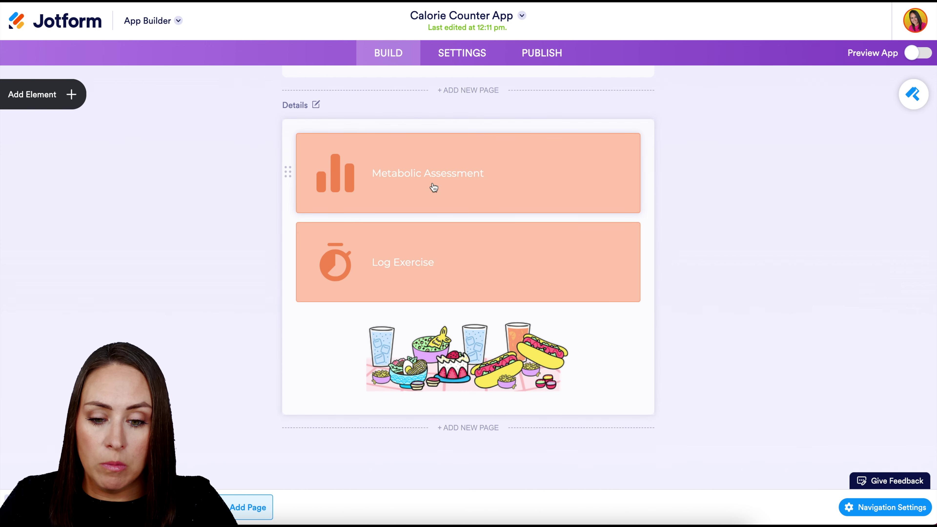
pyautogui.click(442, 189)
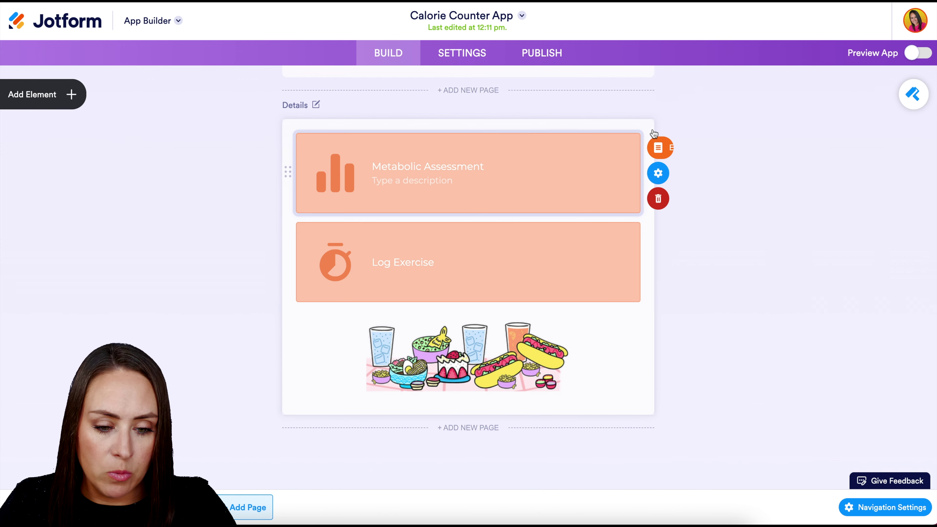
pyautogui.click(660, 147)
pyautogui.scroll(-12, 694, 274)
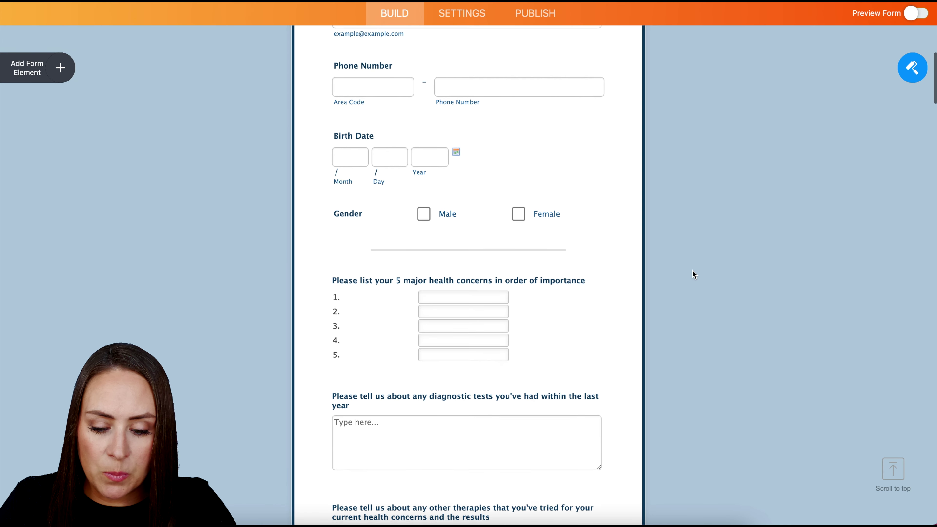
pyautogui.scroll(-15, 693, 271)
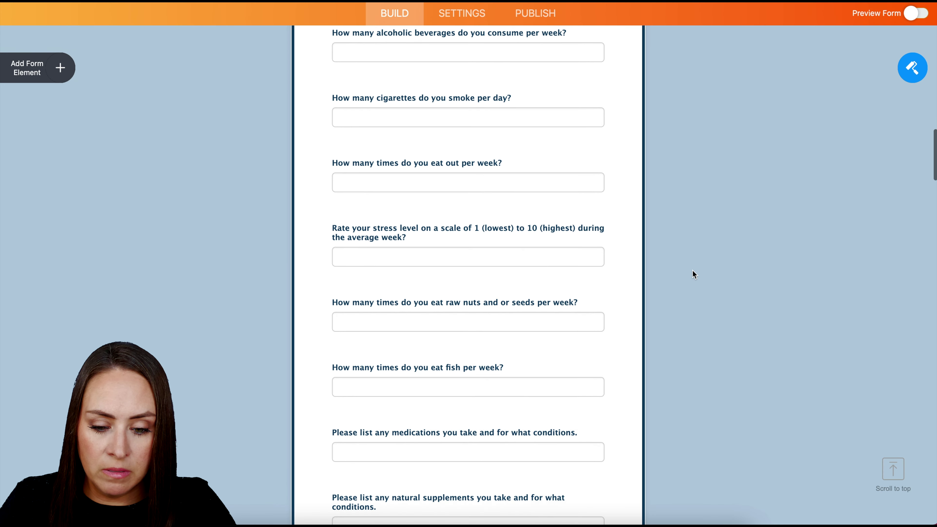
pyautogui.scroll(-20, 694, 273)
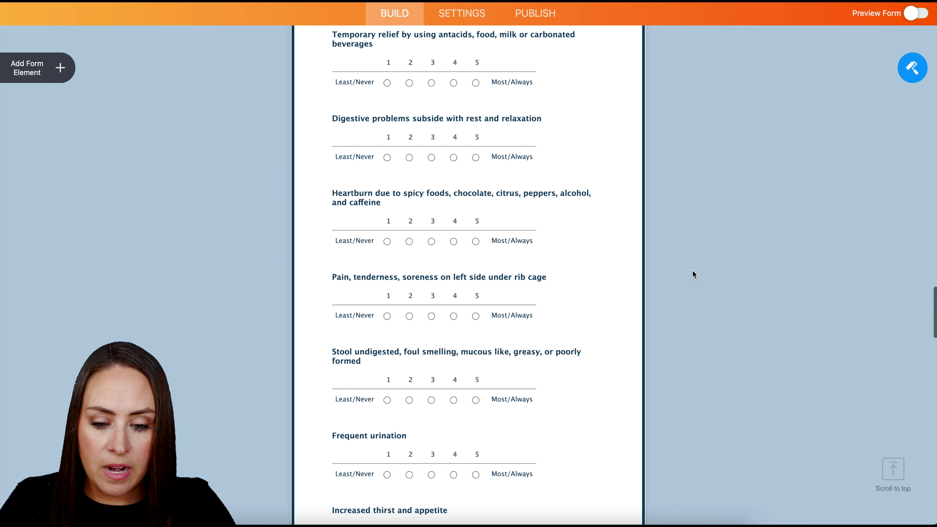
pyautogui.scroll(9, 694, 273)
pyautogui.scroll(20, 693, 274)
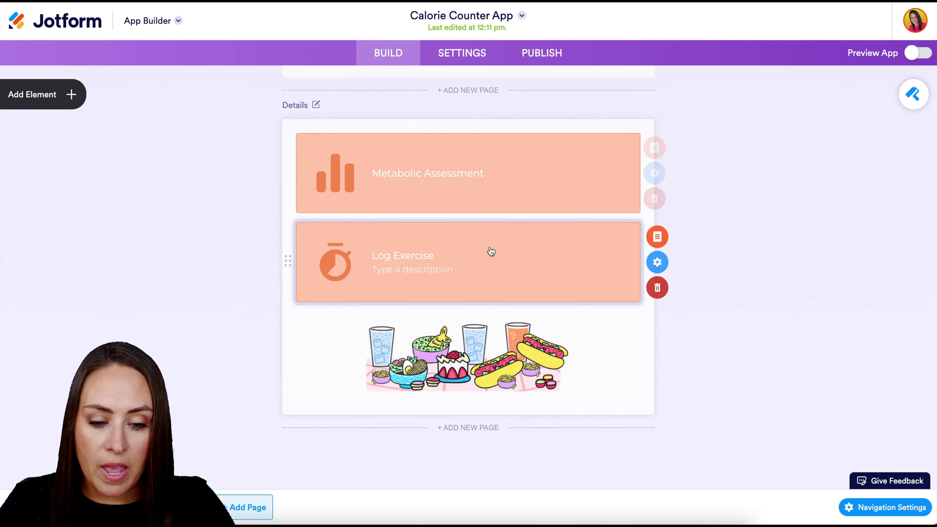
# Open the form linked to the Log Exercise element and examine its cardio and strength fields.
pyautogui.click(658, 237)
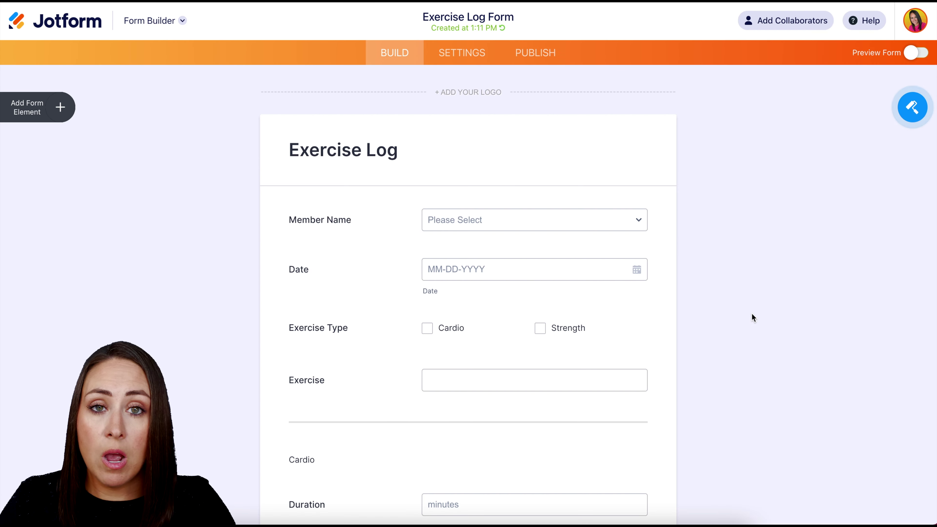
pyautogui.scroll(-4, 752, 340)
pyautogui.scroll(-10, 752, 340)
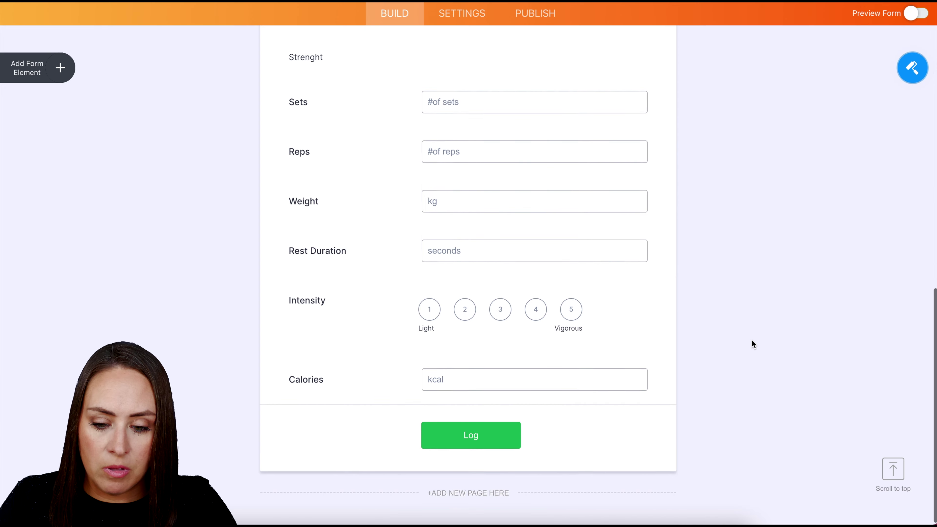
pyautogui.scroll(15, 752, 340)
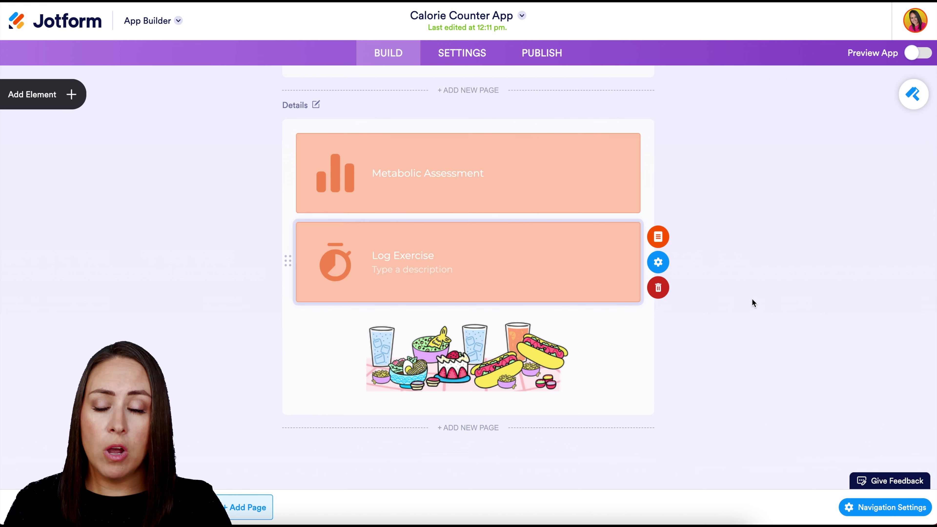
# Add the existing Clearout form to the Details page below the Log Exercise element.
pyautogui.click(58, 94)
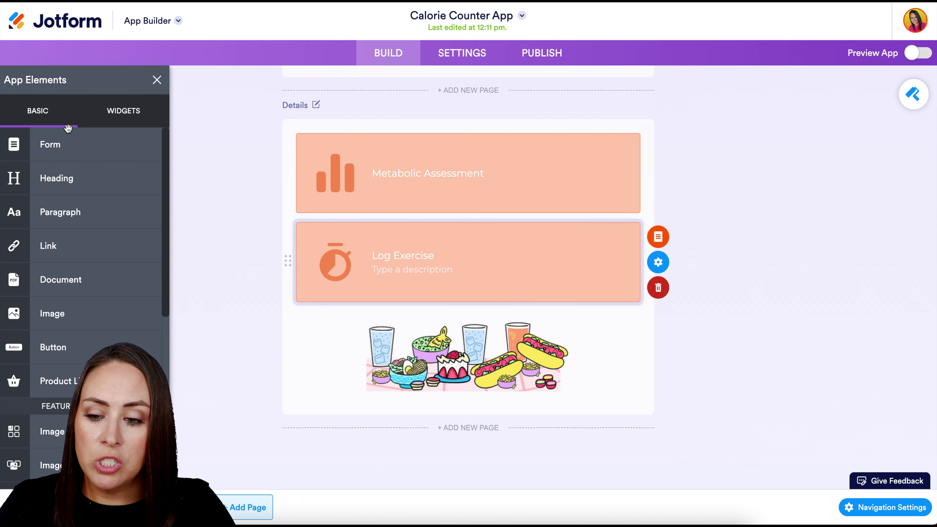
pyautogui.click(56, 147)
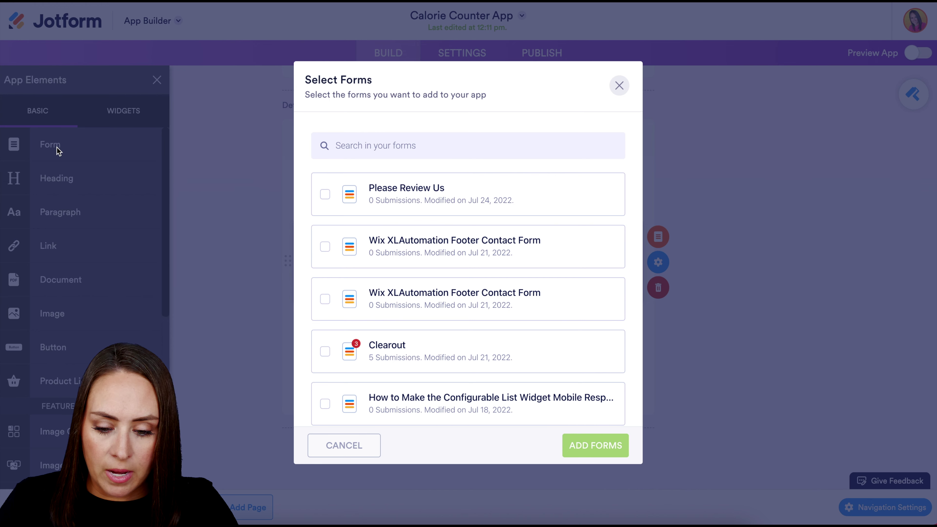
pyautogui.click(324, 353)
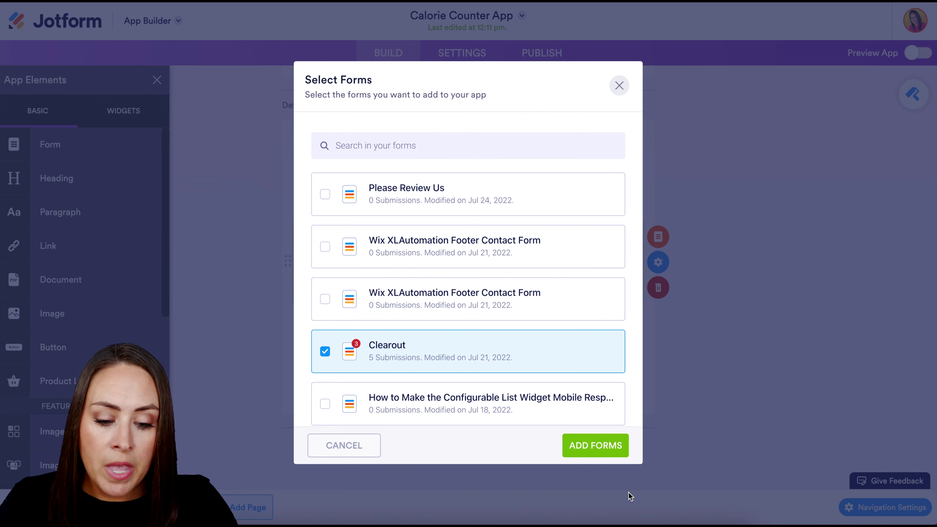
pyautogui.click(595, 446)
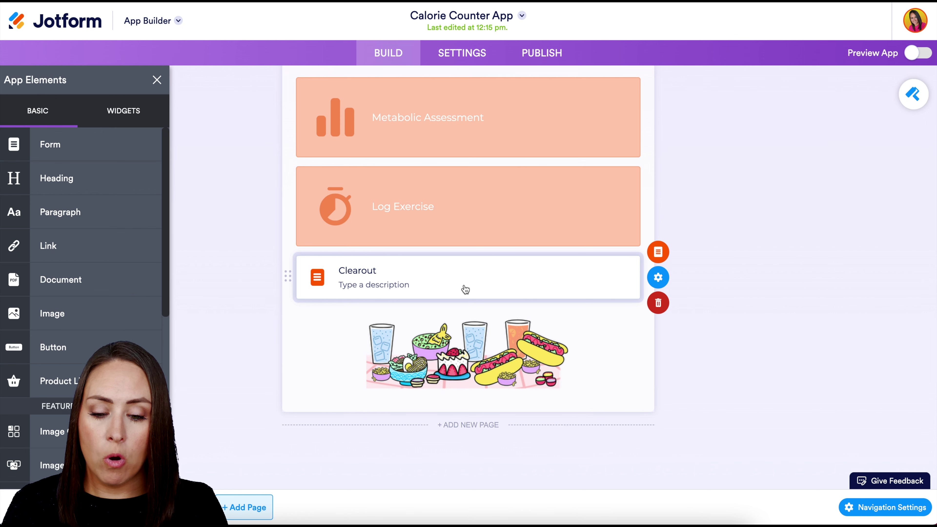
# Apply the pale yellow color style to the Clearout form element.
pyautogui.click(663, 281)
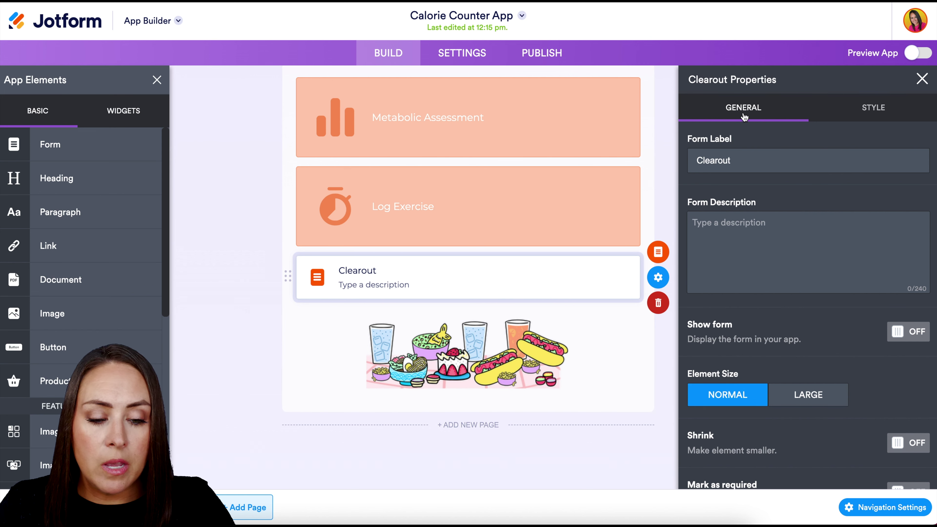
pyautogui.click(895, 110)
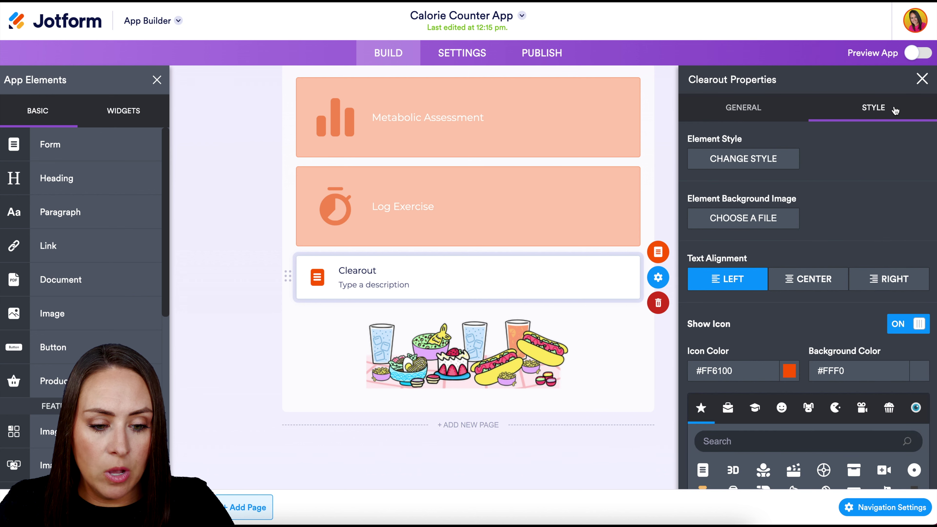
pyautogui.click(753, 162)
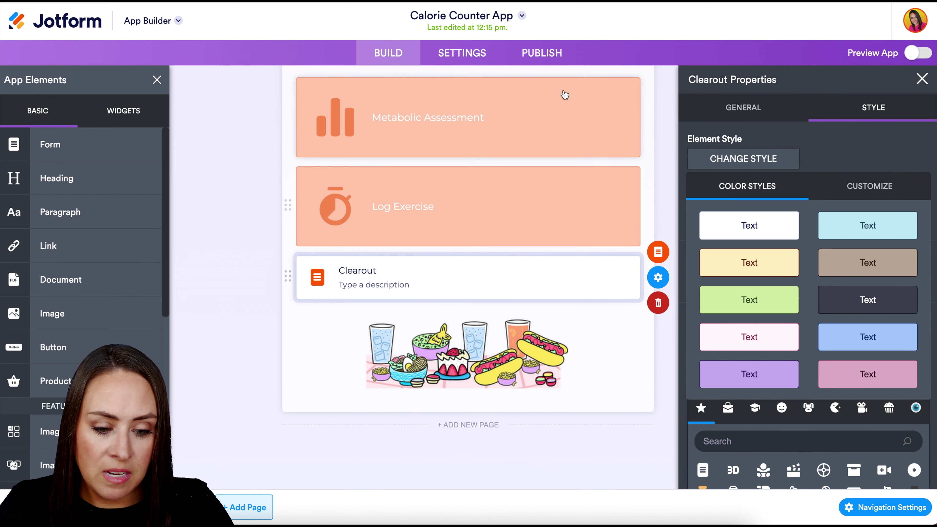
pyautogui.click(753, 266)
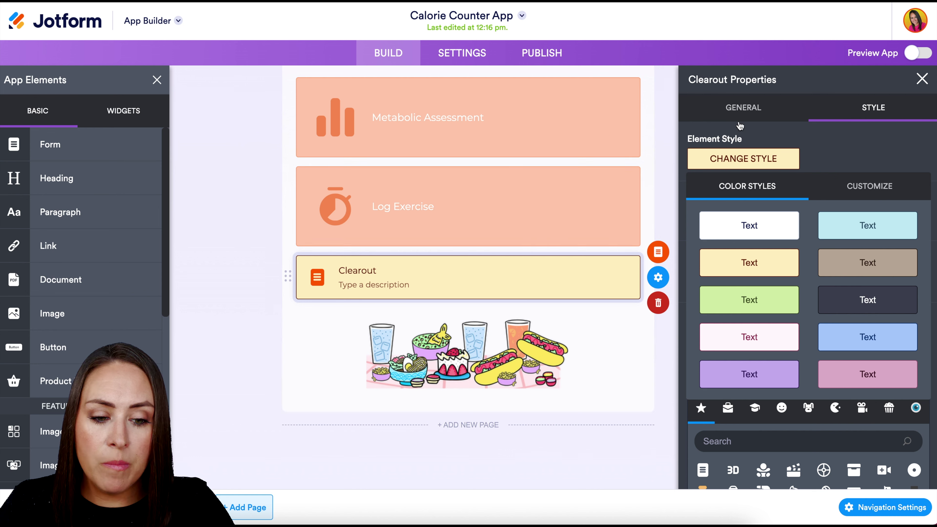
# Turn on Show form for the Clearout element so its fields display directly in the app.
pyautogui.click(746, 109)
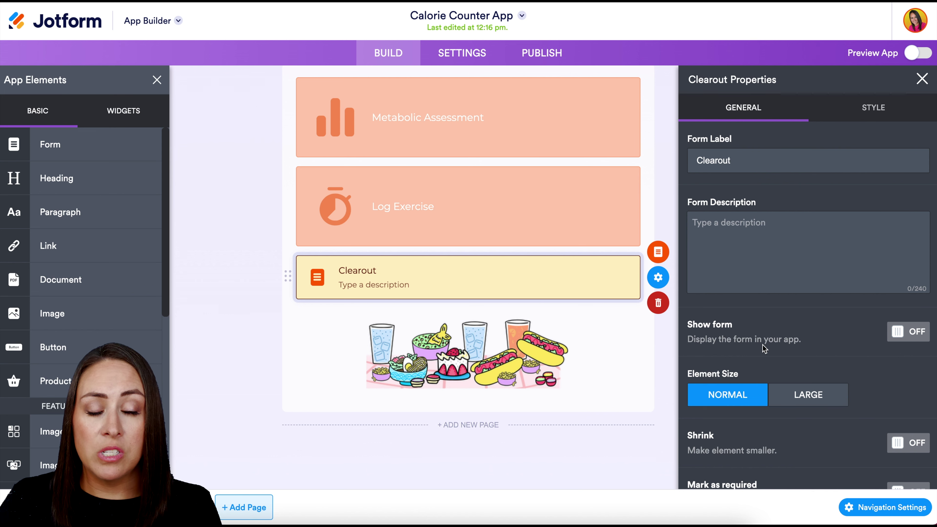
pyautogui.click(913, 330)
pyautogui.scroll(-3, 627, 358)
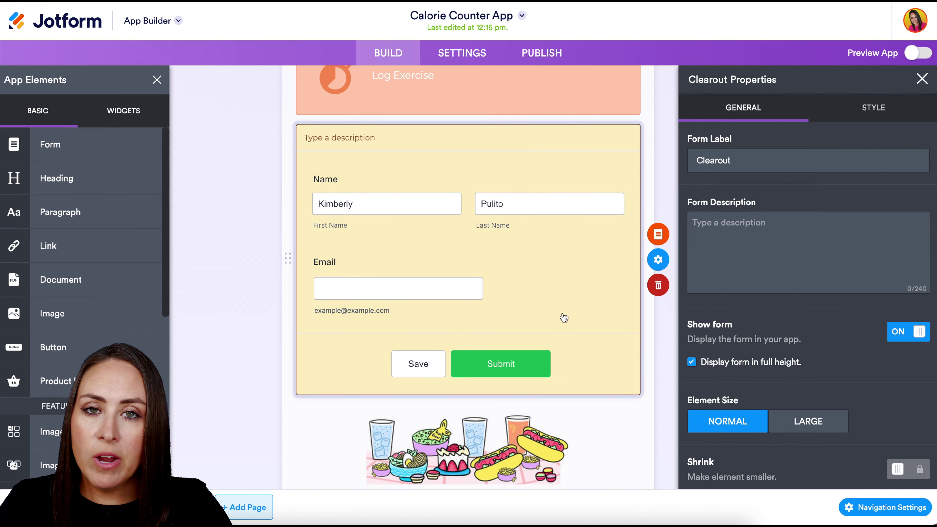
pyautogui.scroll(-3, 564, 318)
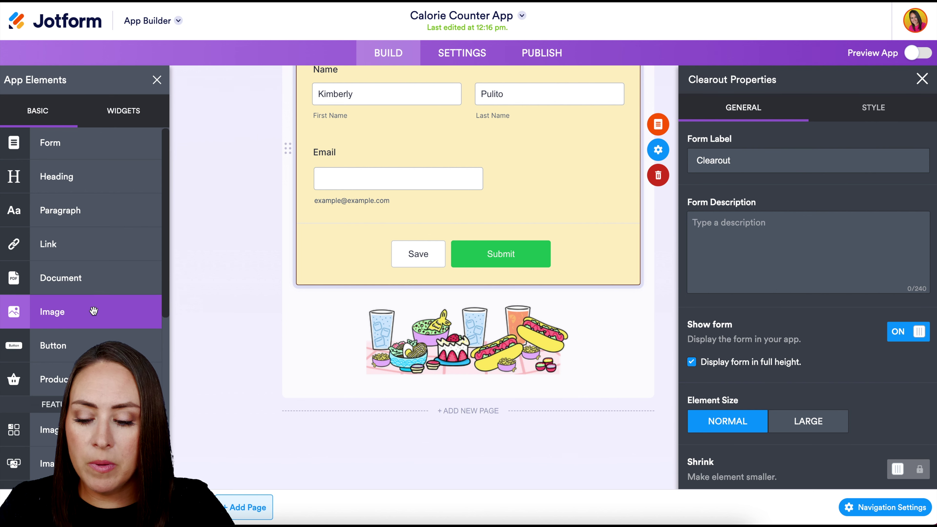
# Look through the basic app elements and widgets available to add, and close the element list.
pyautogui.scroll(-9, 92, 312)
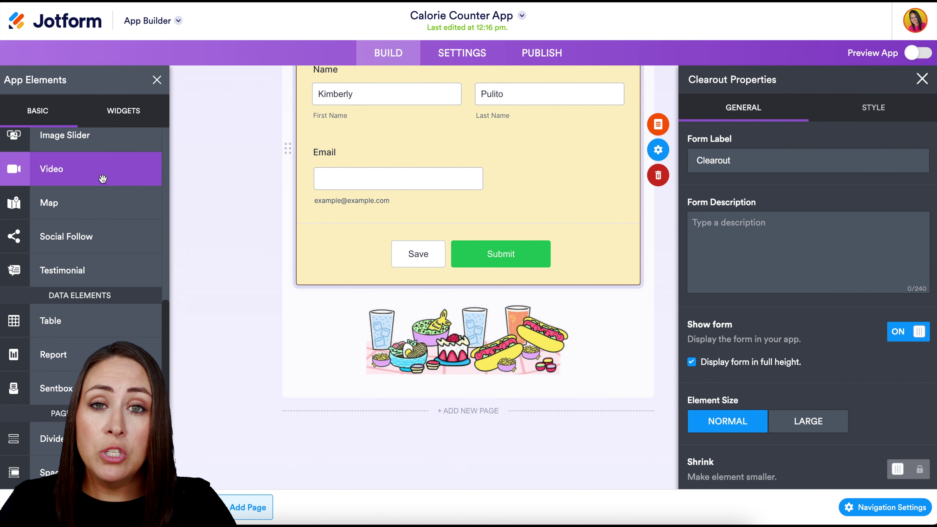
pyautogui.scroll(4, 102, 180)
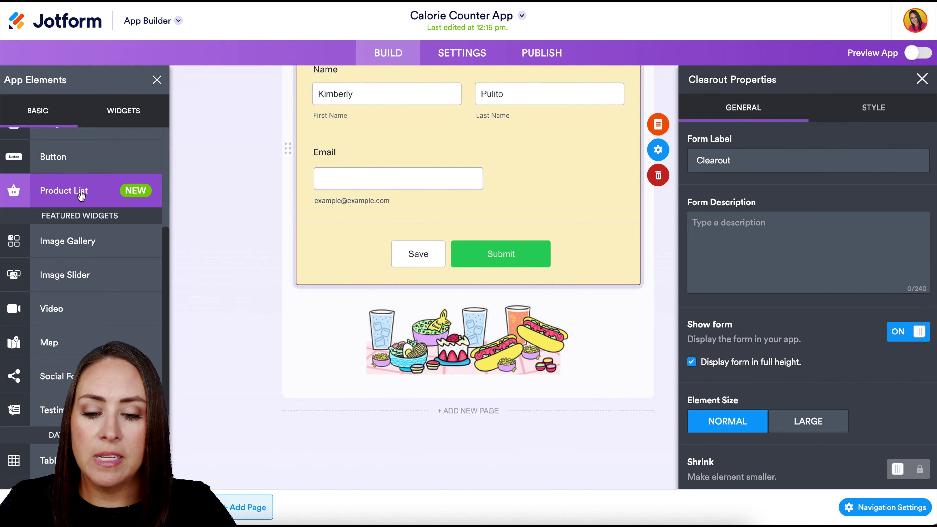
pyautogui.scroll(3, 82, 197)
pyautogui.click(118, 110)
pyautogui.scroll(-3, 81, 288)
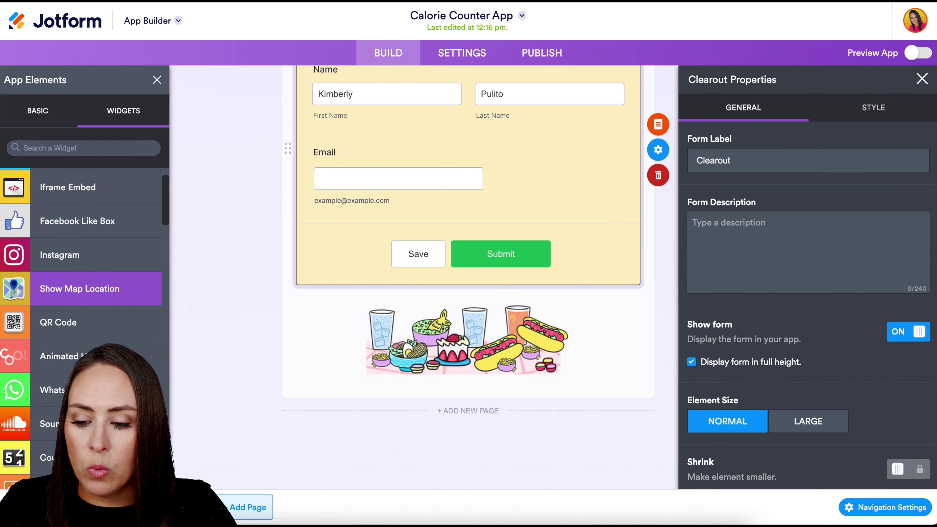
pyautogui.scroll(-3, 81, 289)
pyautogui.scroll(5, 81, 259)
pyautogui.click(157, 79)
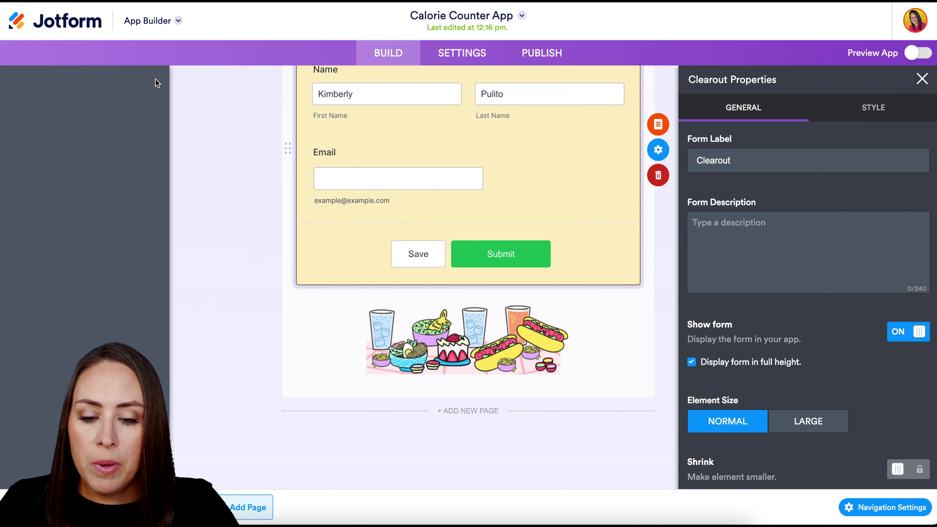
# Open the app settings and view the App Status options without choosing a different one.
pyautogui.scroll(10, 481, 155)
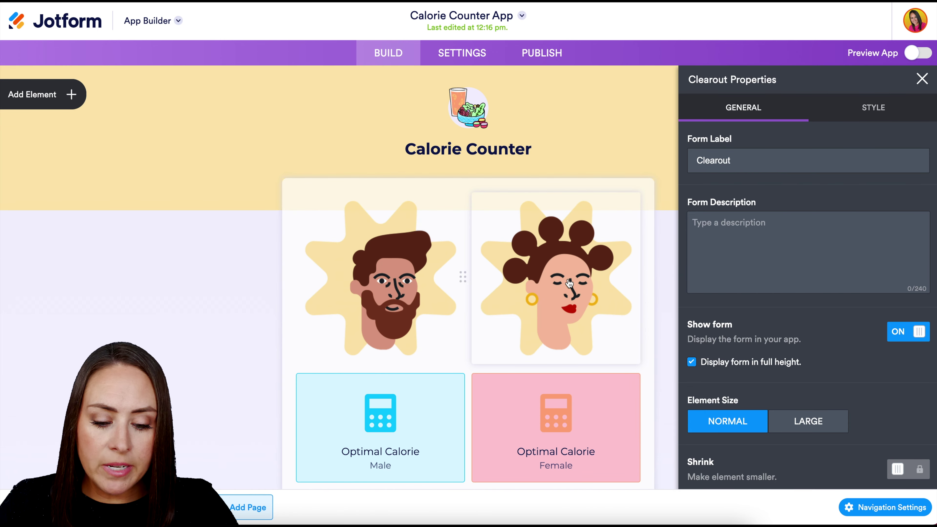
pyautogui.scroll(-3, 569, 283)
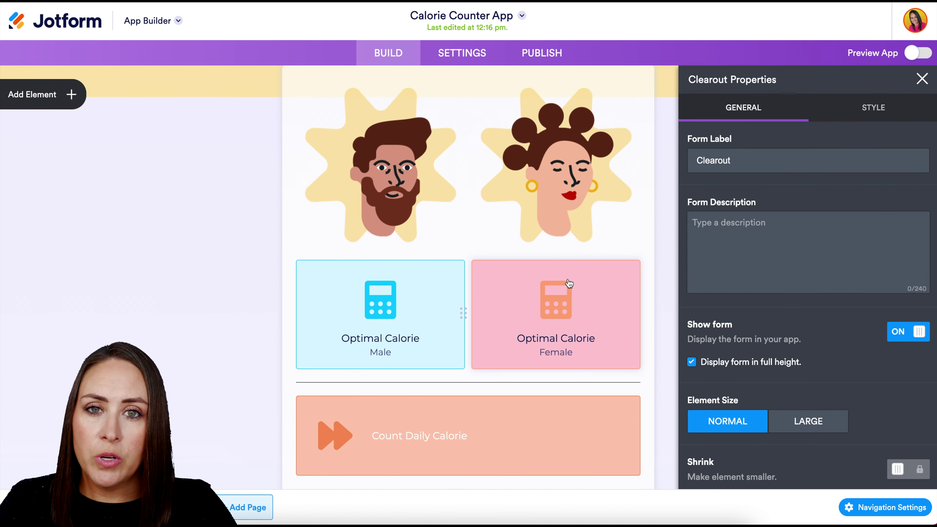
pyautogui.scroll(3, 570, 283)
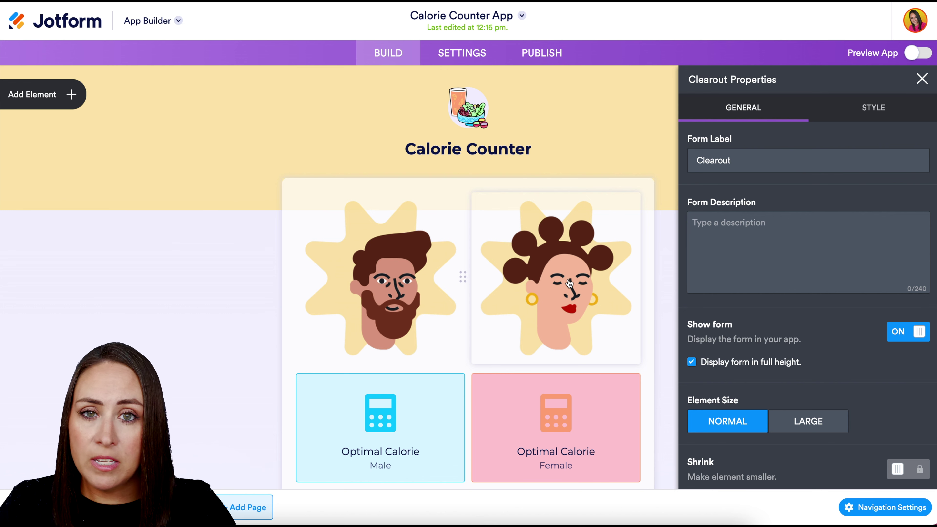
pyautogui.click(461, 56)
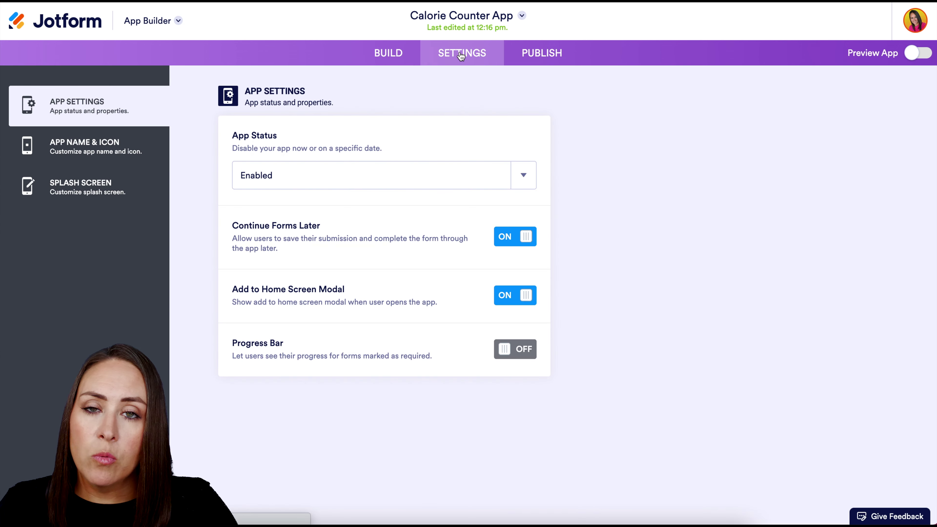
pyautogui.click(470, 185)
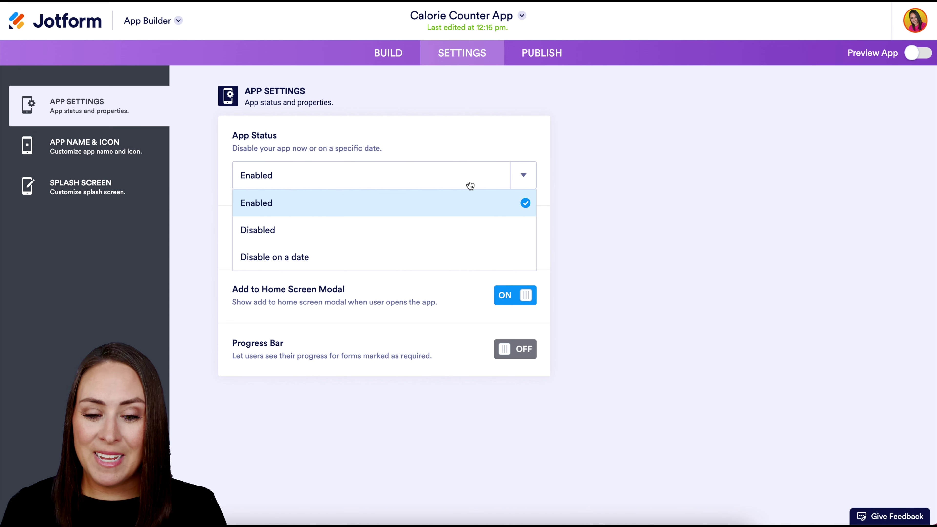
pyautogui.click(192, 247)
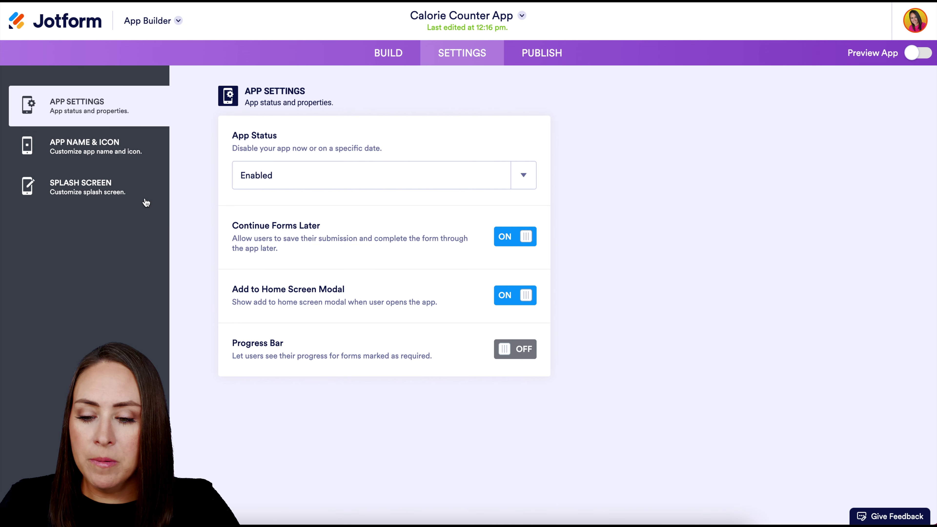
# Open the app name and icon settings and examine the image and icon choices for the app icon.
pyautogui.click(93, 144)
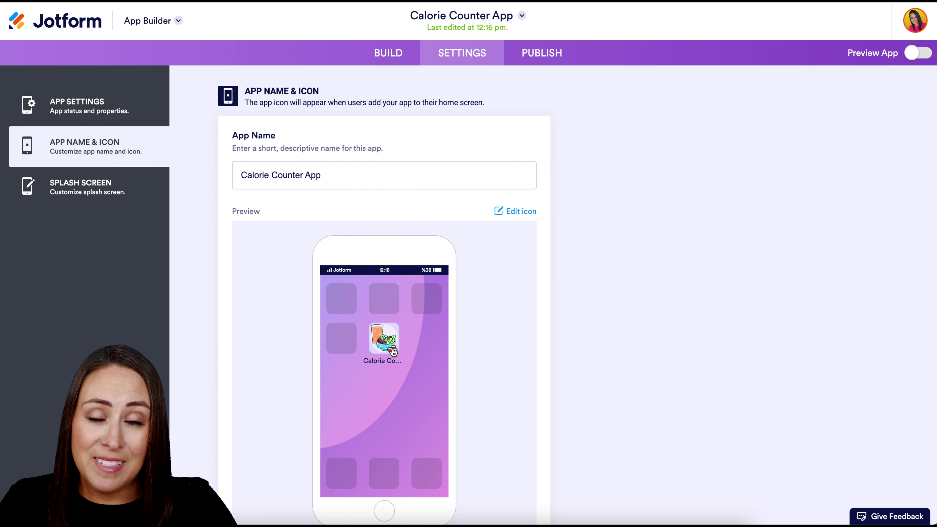
pyautogui.click(521, 213)
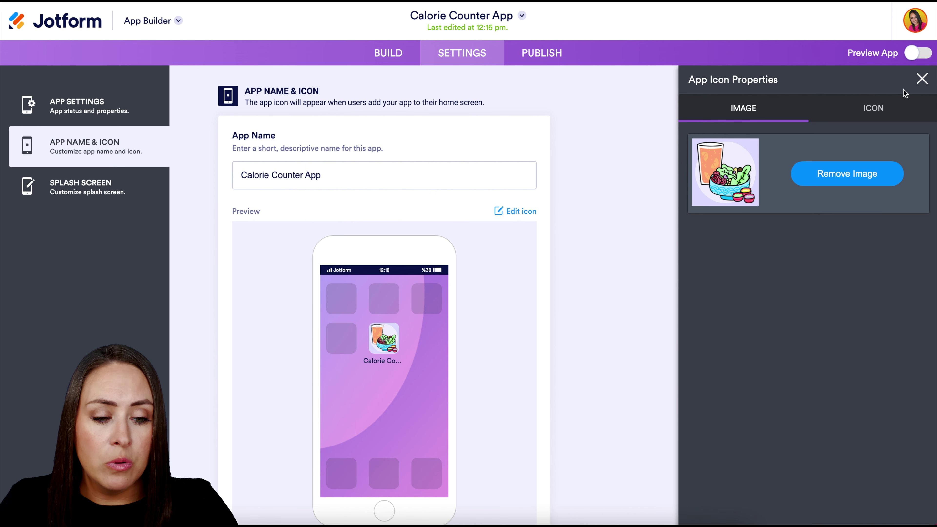
pyautogui.click(876, 108)
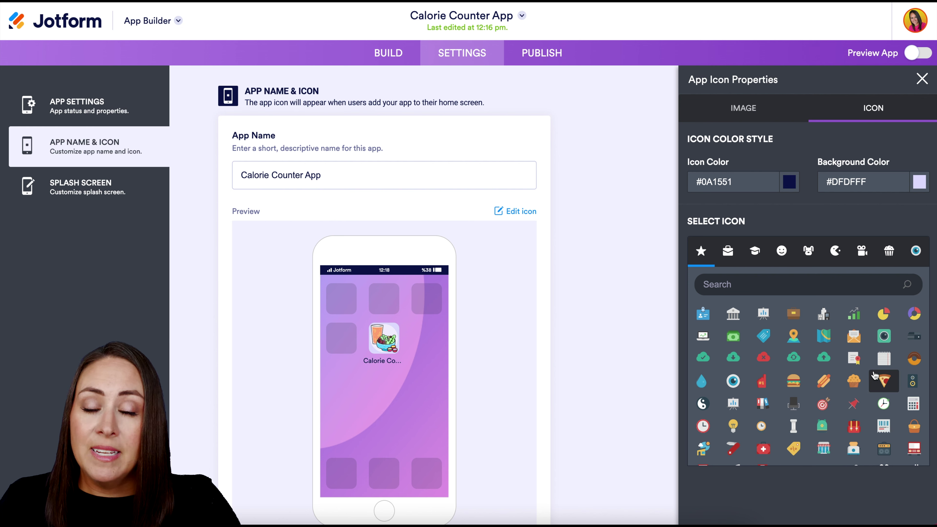
# Customize the splash screen with background color #cdc8e4 and font color #ffffff.
pyautogui.click(103, 195)
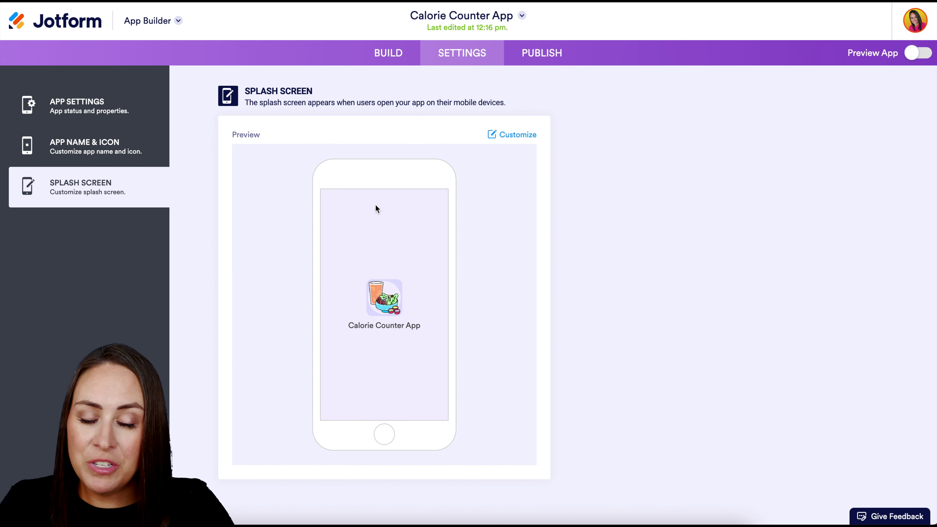
pyautogui.click(517, 135)
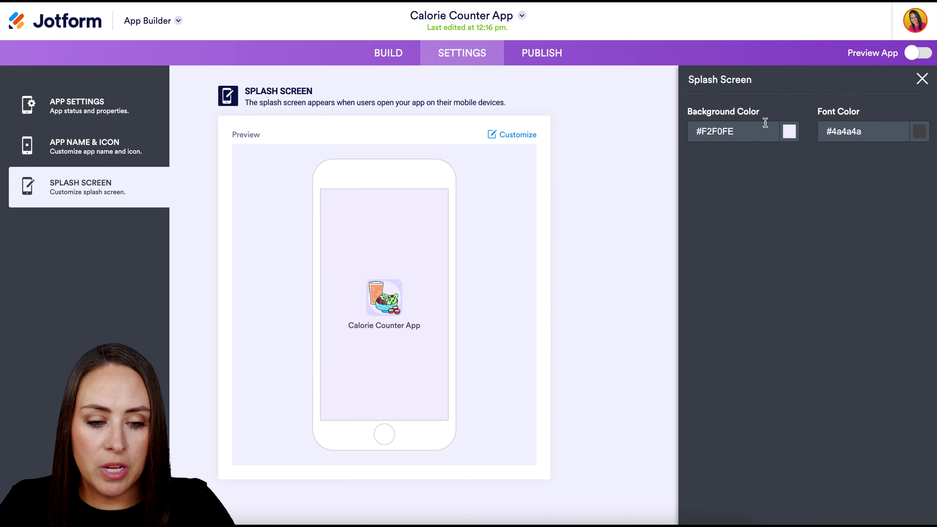
pyautogui.click(751, 129)
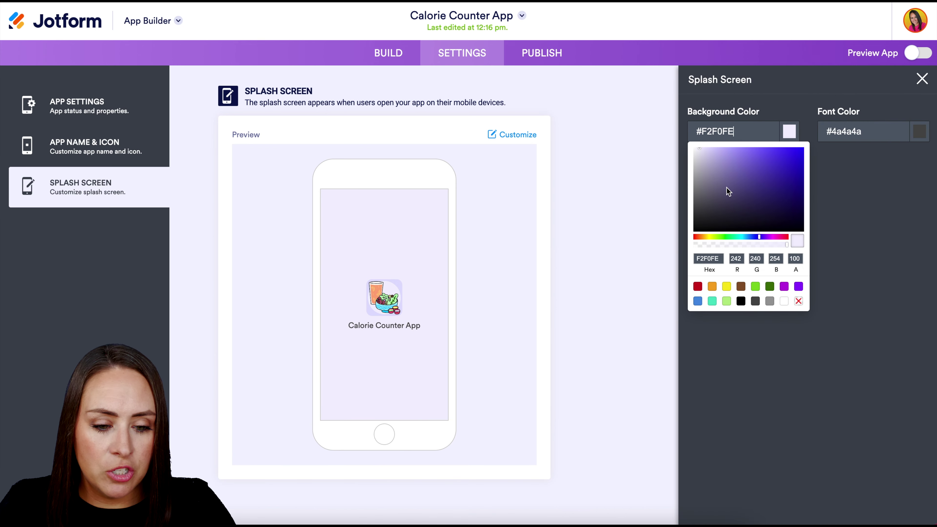
pyautogui.click(711, 174)
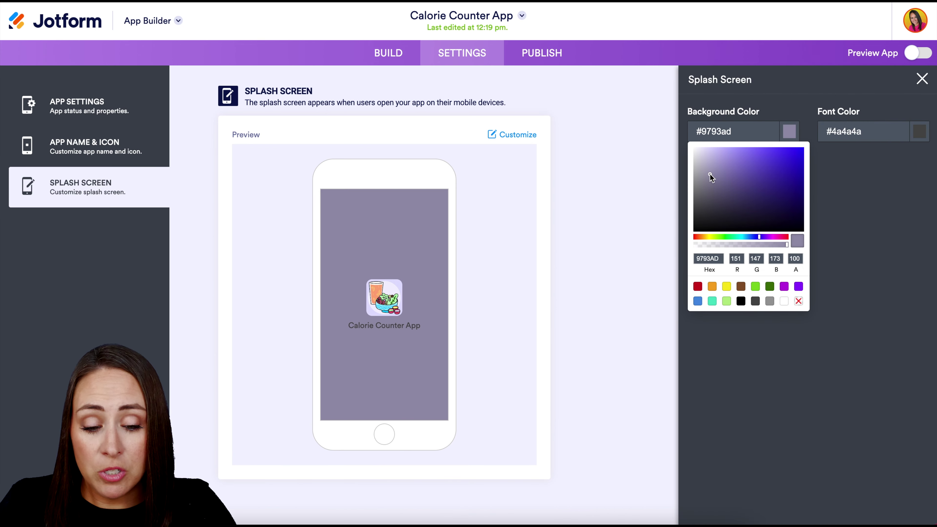
pyautogui.click(706, 156)
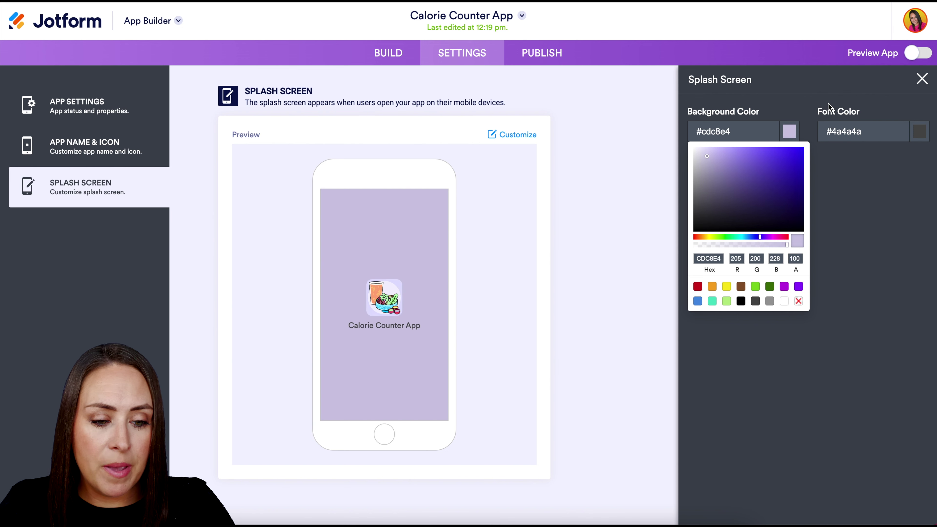
pyautogui.click(847, 131)
pyautogui.moveTo(799, 162); pyautogui.dragTo(786, 142)
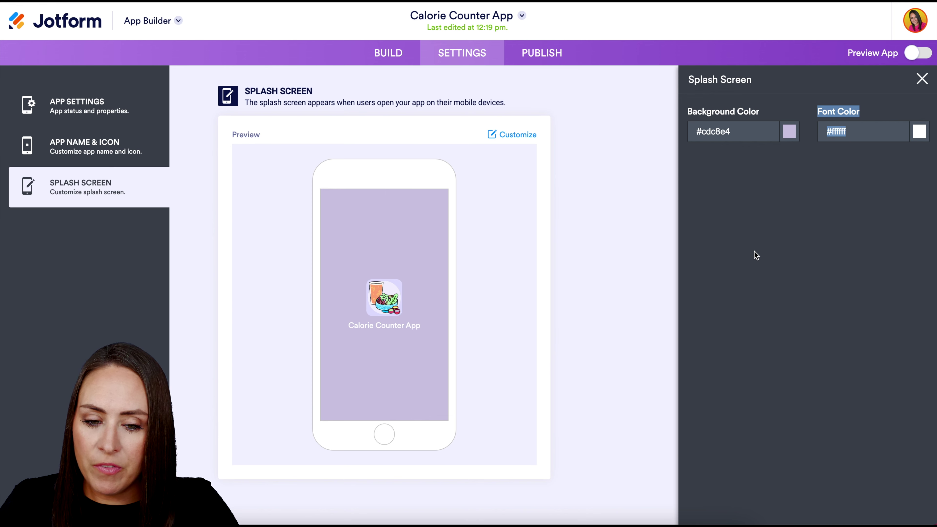
# Open the app's public link in a new tab and dismiss the offer to add it to the home screen.
pyautogui.click(546, 59)
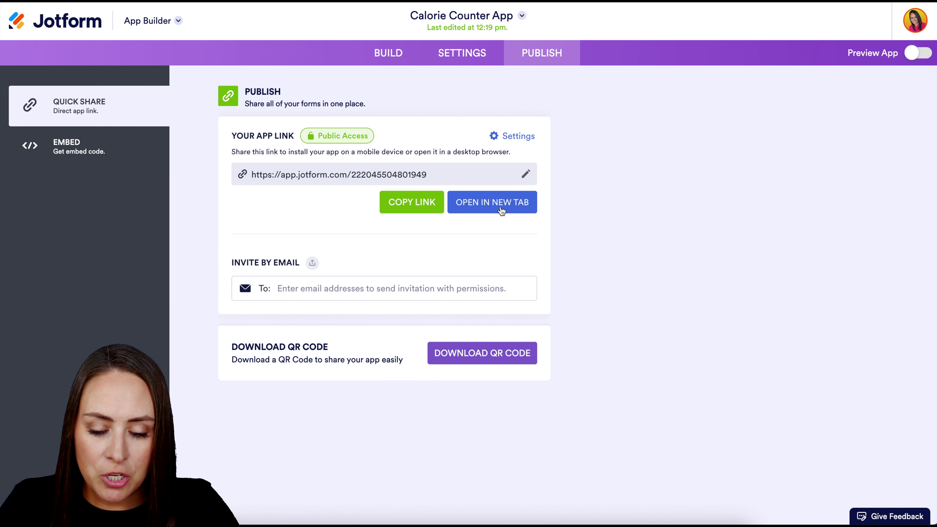
pyautogui.click(500, 206)
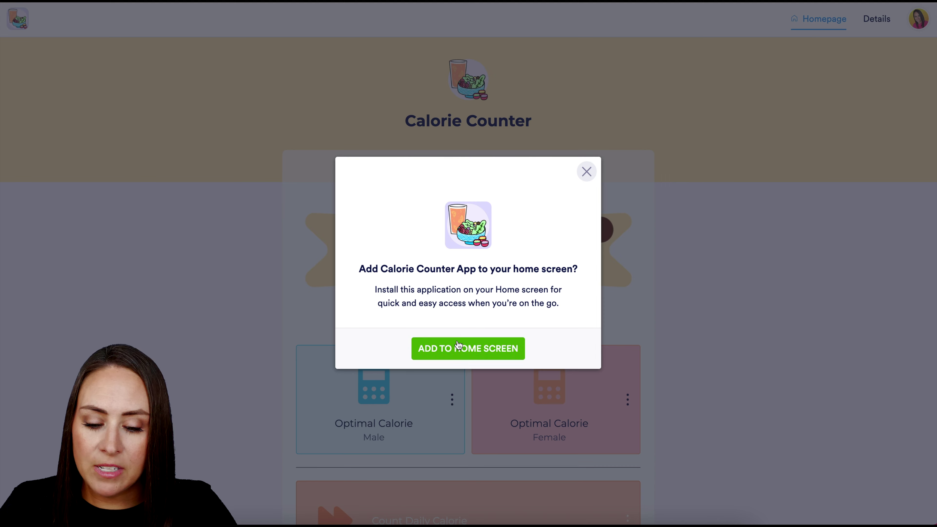
pyautogui.click(587, 171)
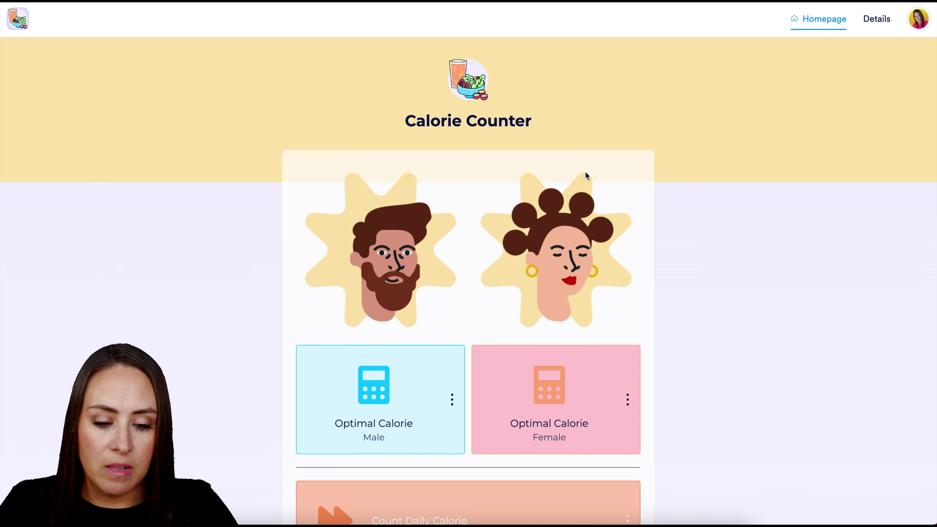
# Review the live app's Homepage and Details page, including the embedded Clearout form.
pyautogui.scroll(-3, 674, 335)
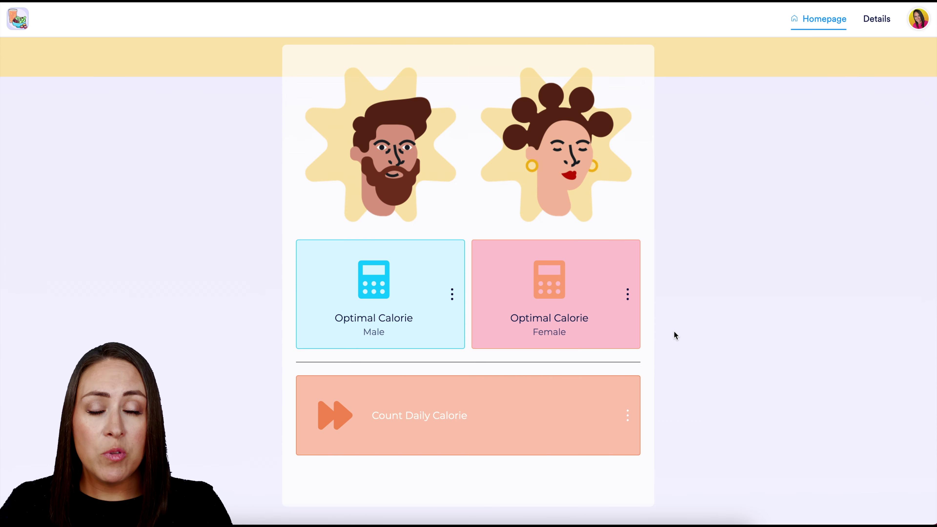
pyautogui.scroll(3, 675, 332)
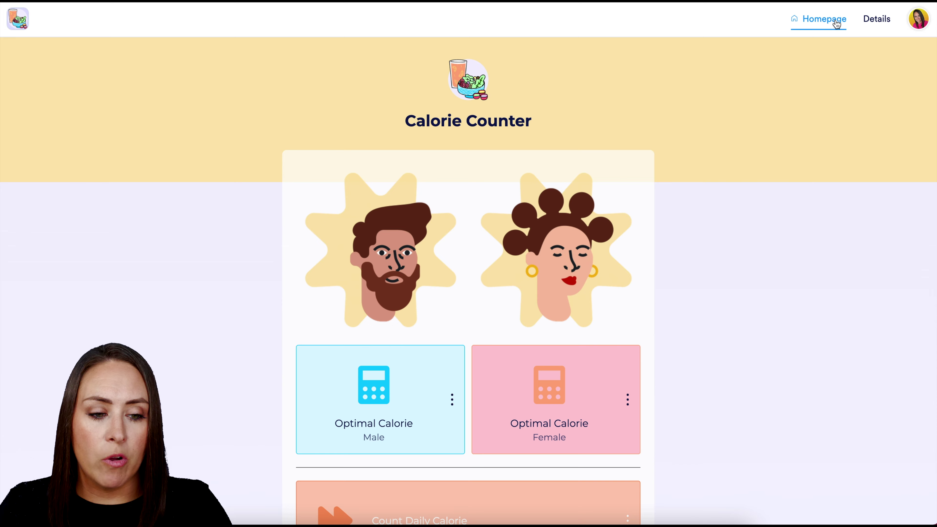
pyautogui.click(881, 19)
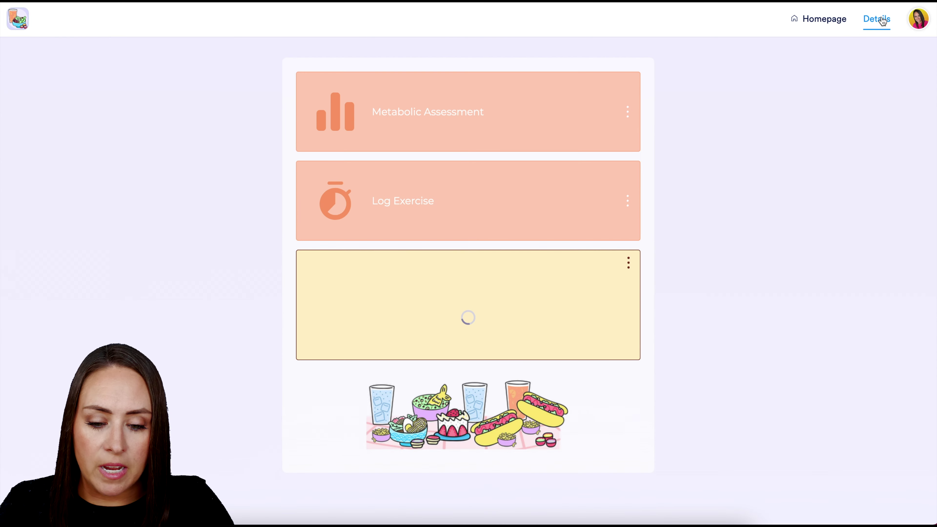
pyautogui.scroll(-3, 774, 258)
pyautogui.scroll(3, 774, 258)
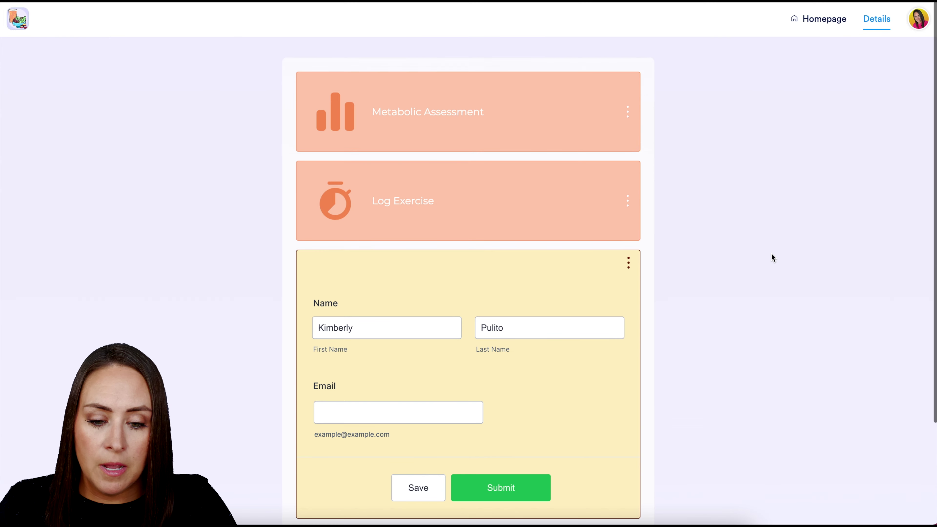